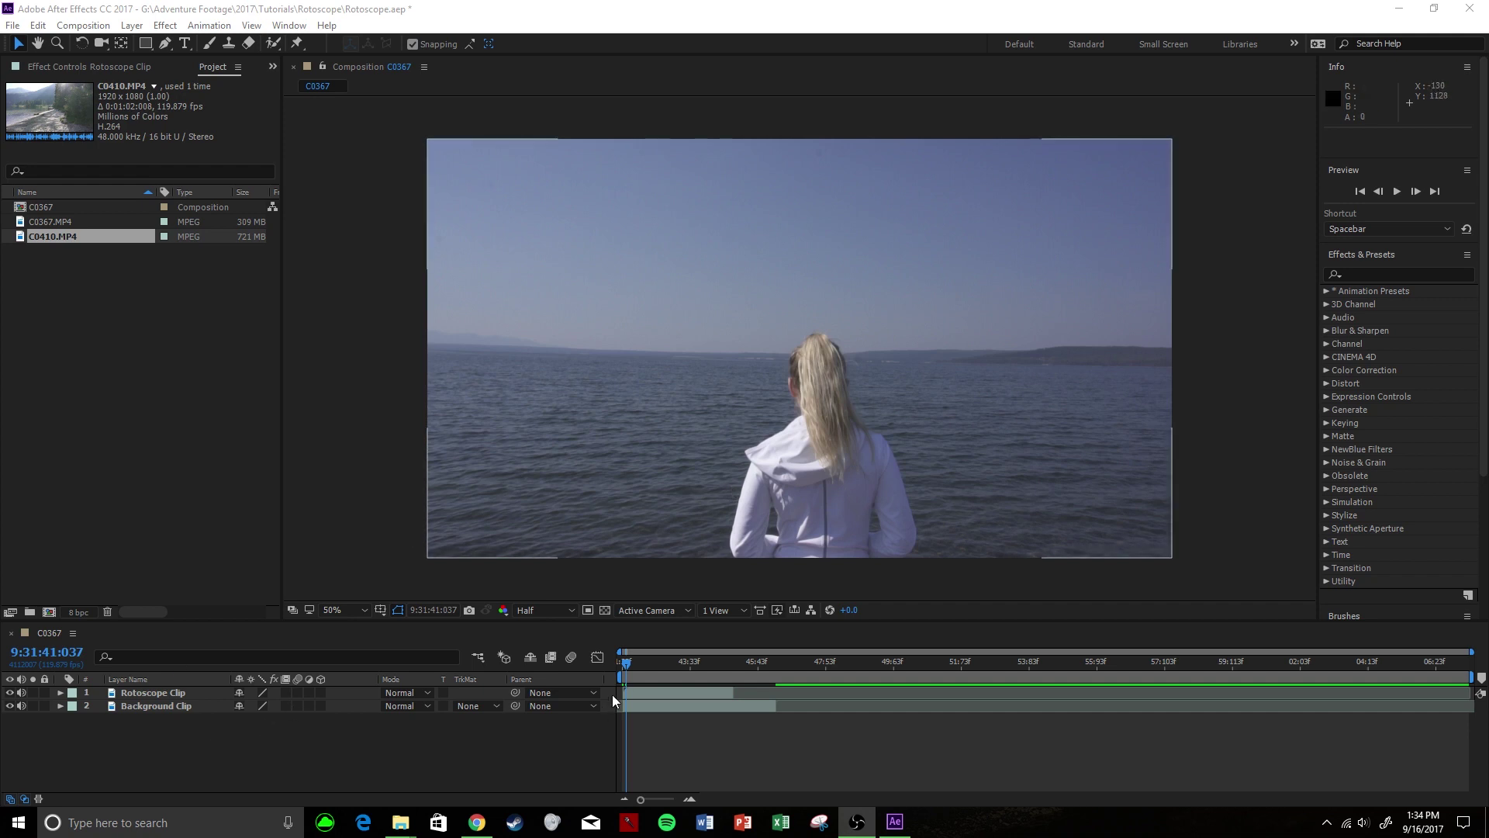
# Slide the Background Clip later in the timeline and extend its in-point earlier
pyautogui.click(652, 696)
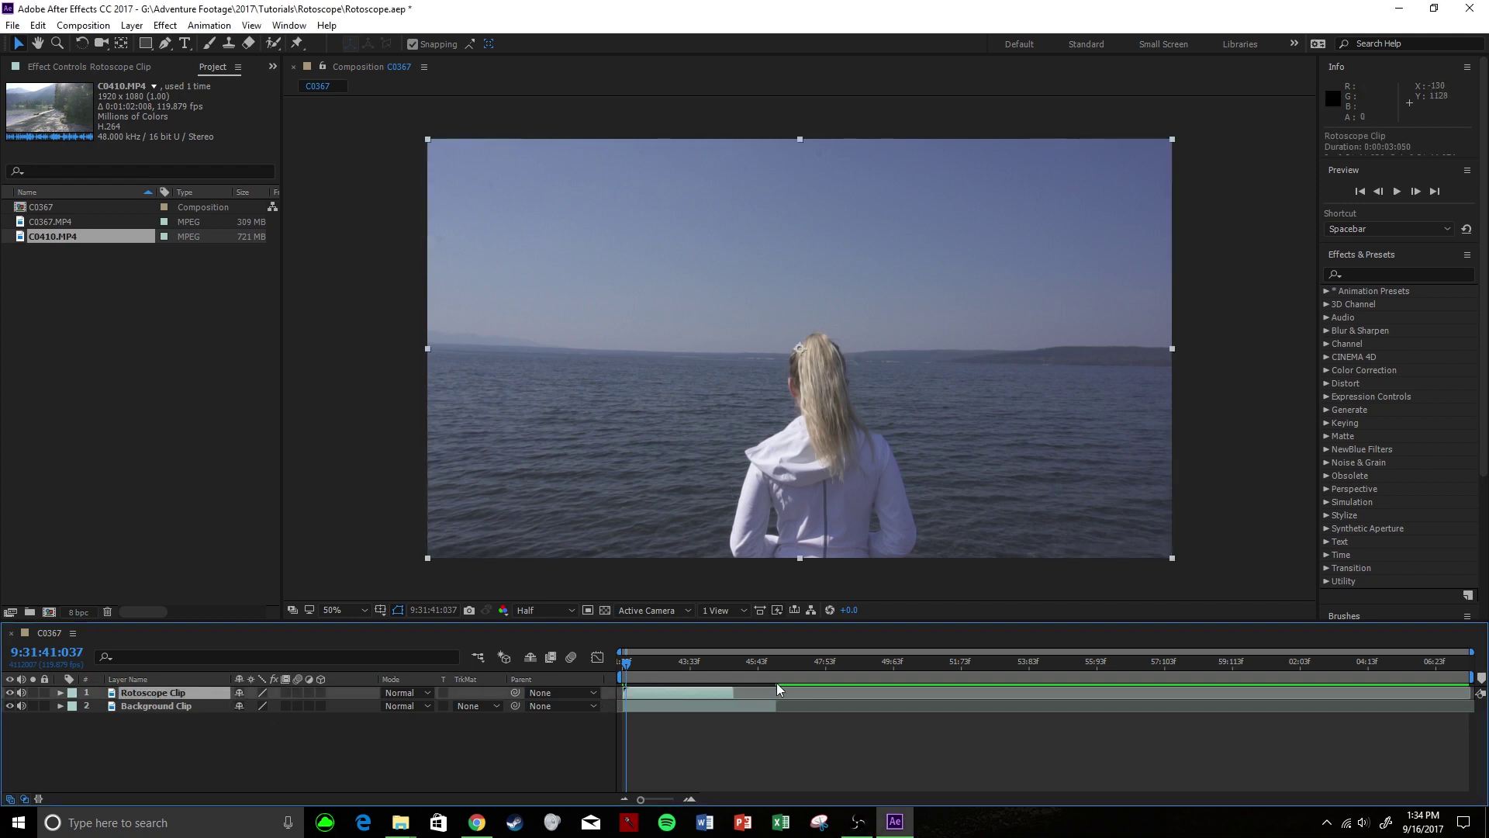
pyautogui.click(758, 662)
pyautogui.click(751, 704)
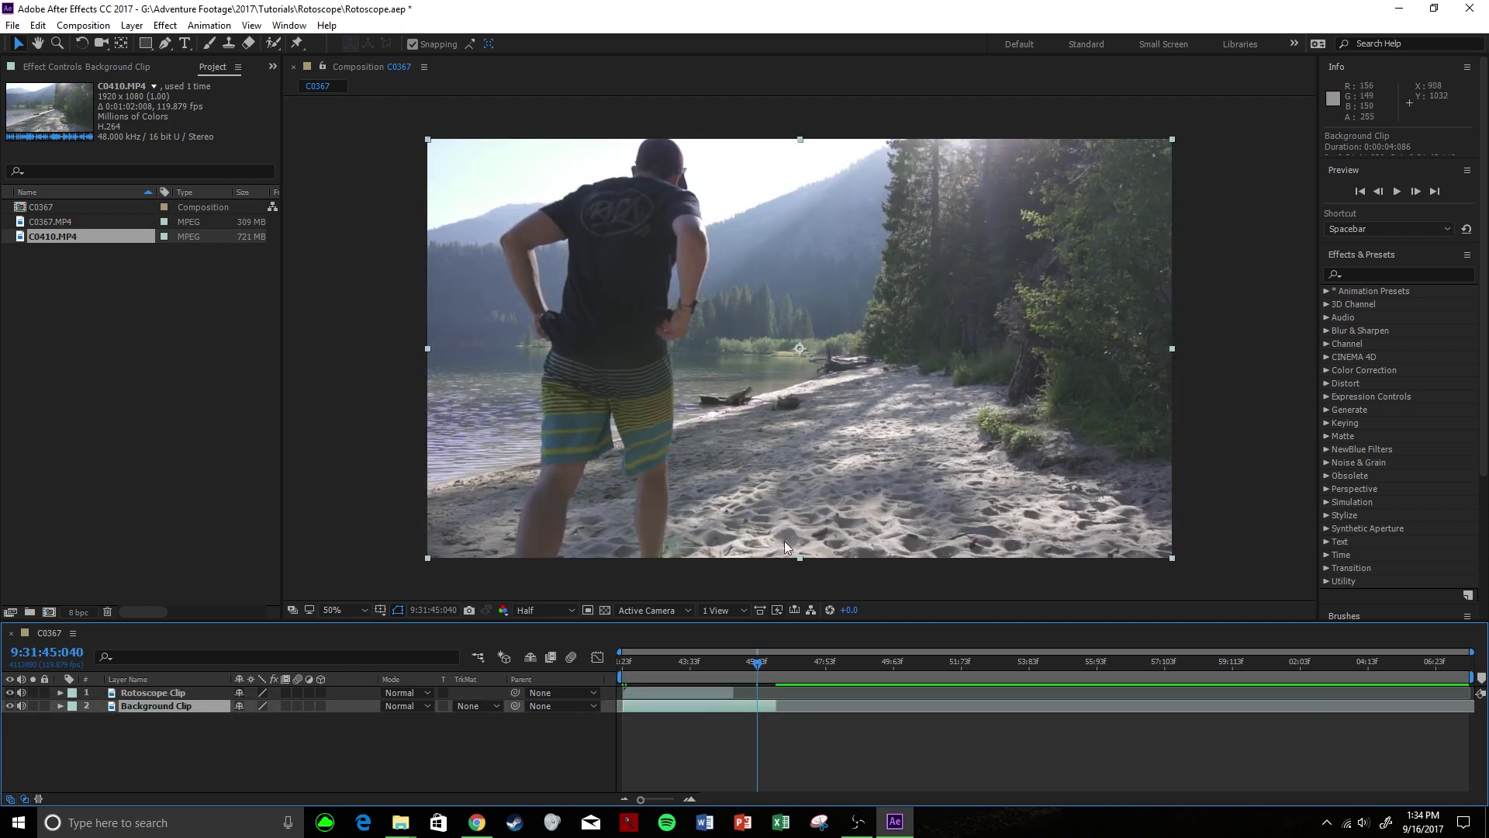
pyautogui.moveTo(755, 706); pyautogui.dragTo(859, 705)
pyautogui.moveTo(731, 705); pyautogui.dragTo(630, 705)
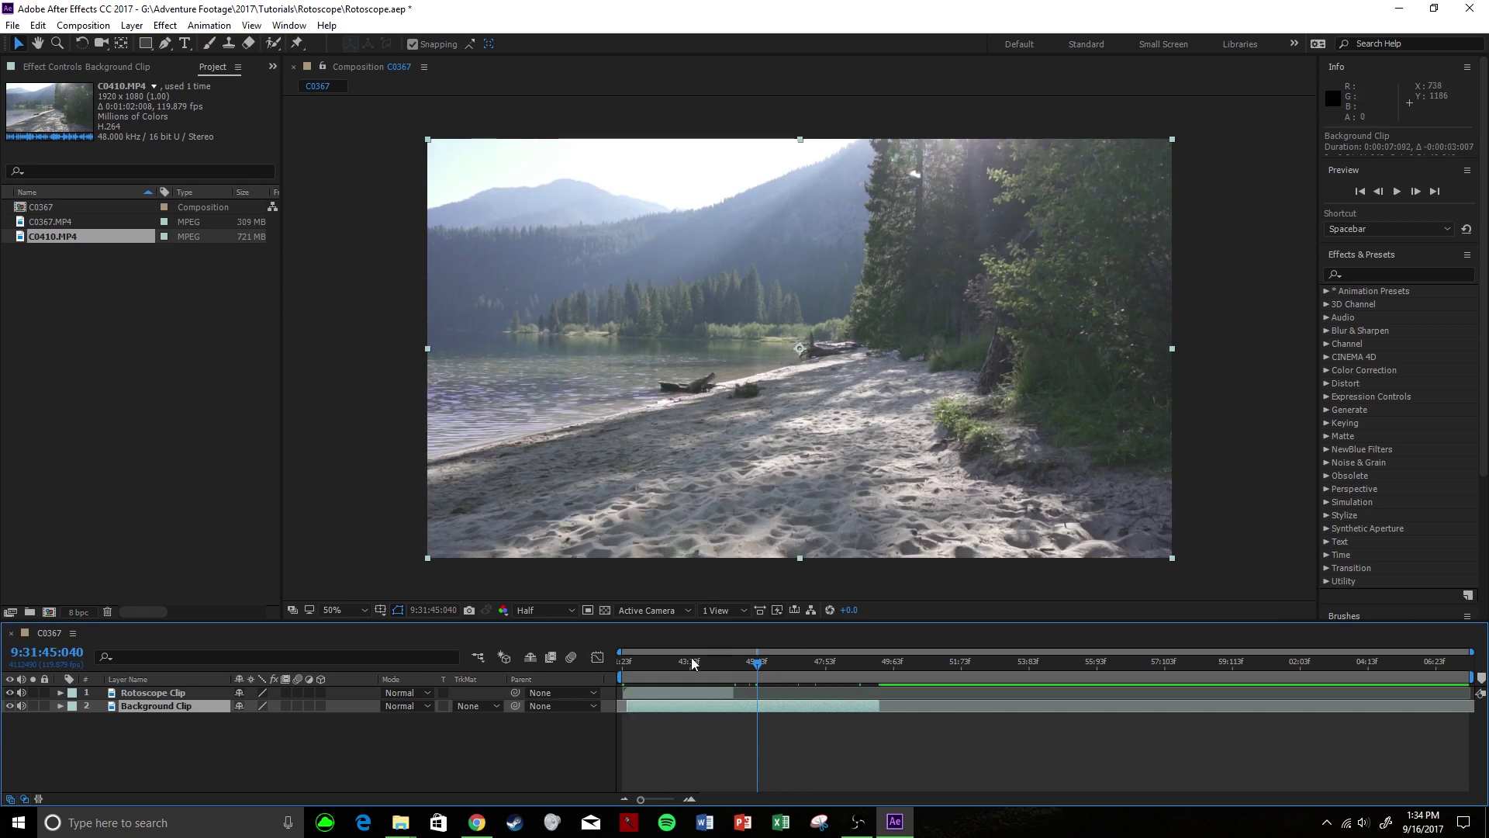
# Move the time back near the start and open Rotoscope Clip in its Layer viewer
pyautogui.click(645, 666)
pyautogui.click(662, 695)
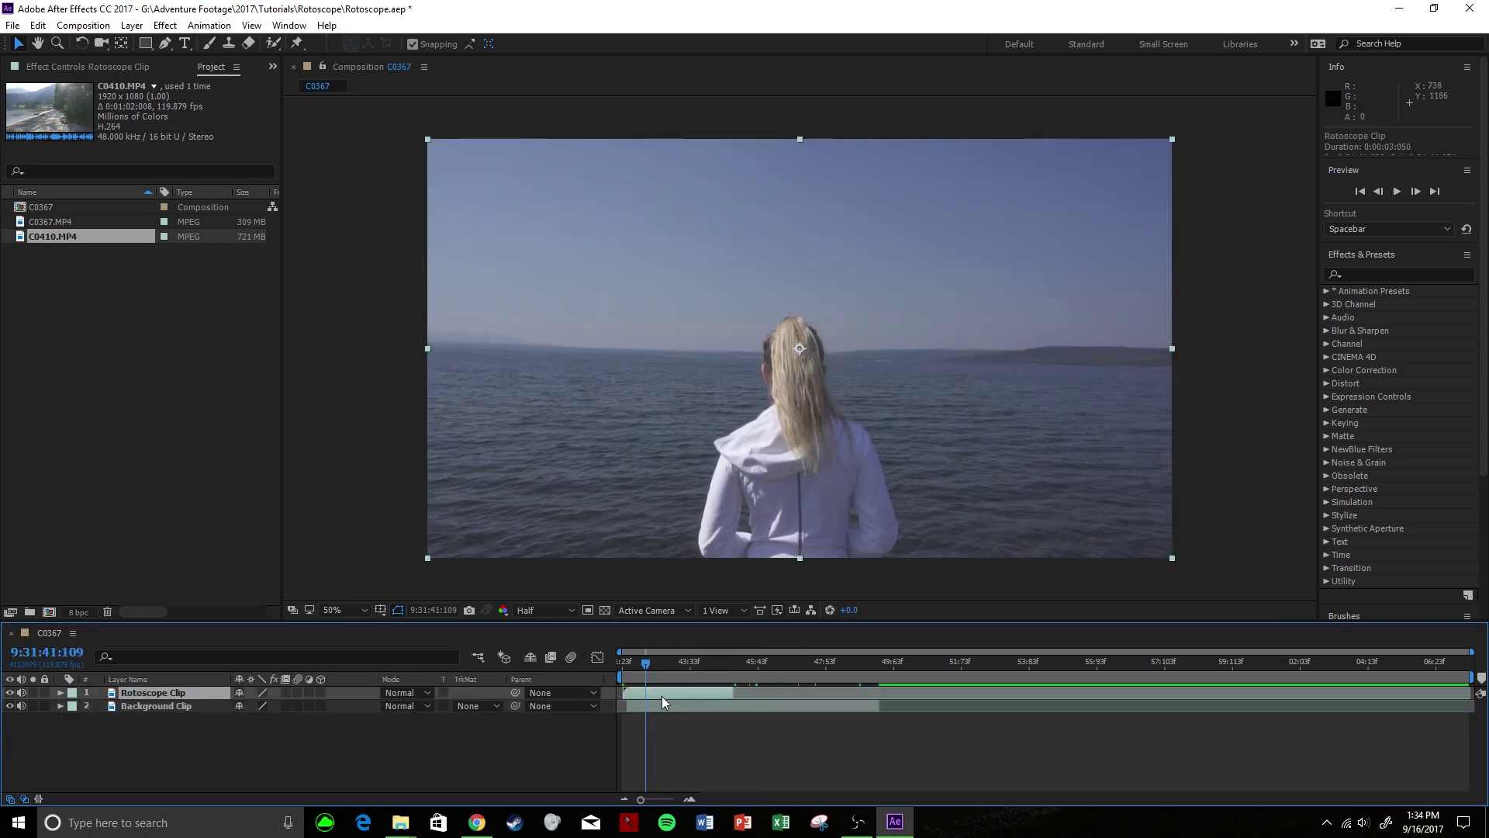
pyautogui.moveTo(650, 700); pyautogui.dragTo(642, 691)
pyautogui.doubleClick(643, 691)
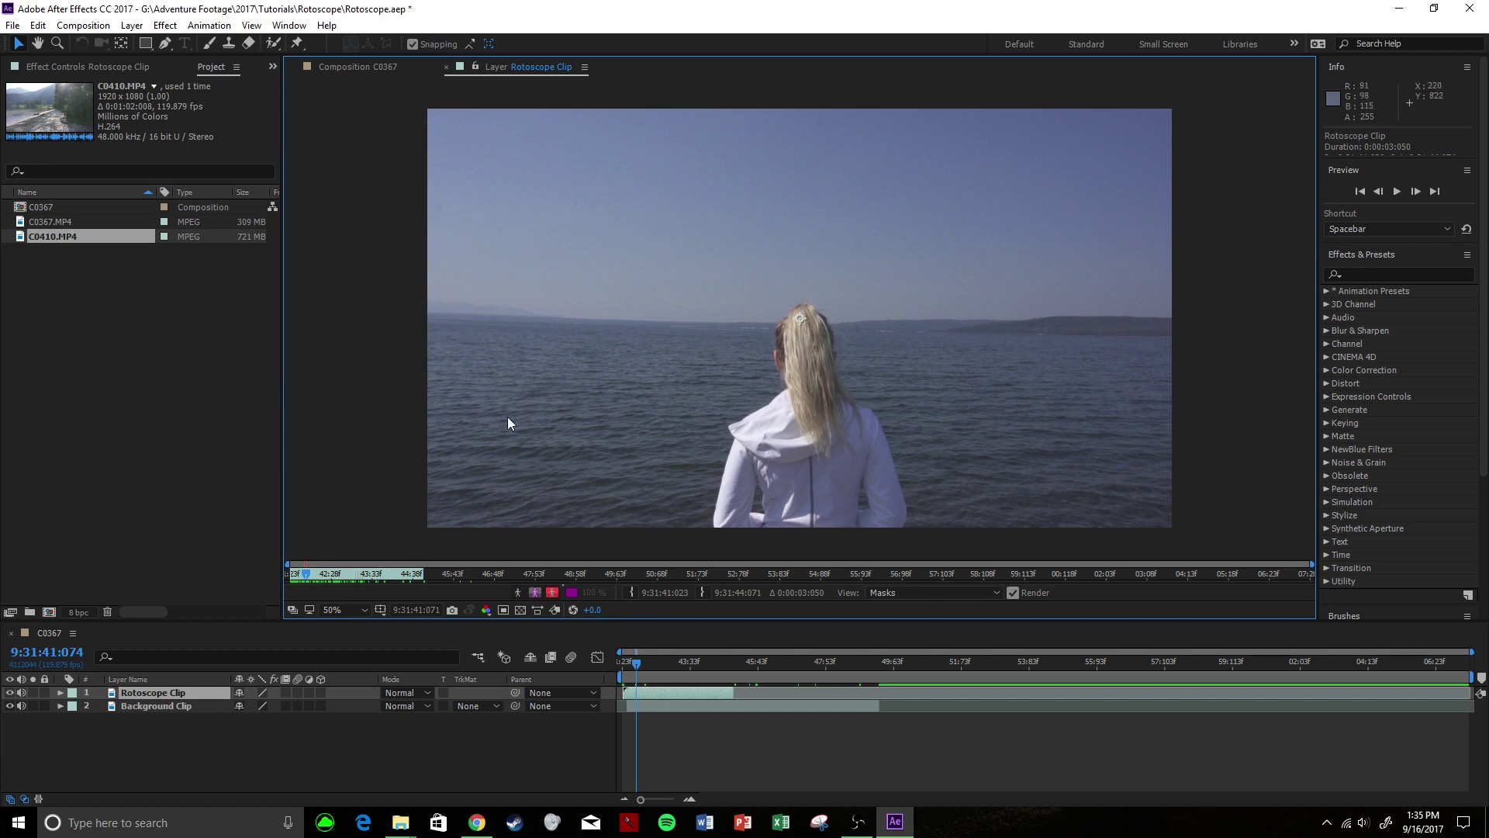
# Paint a green Roto Brush foreground stroke up the woman's left shoulder
pyautogui.click(274, 44)
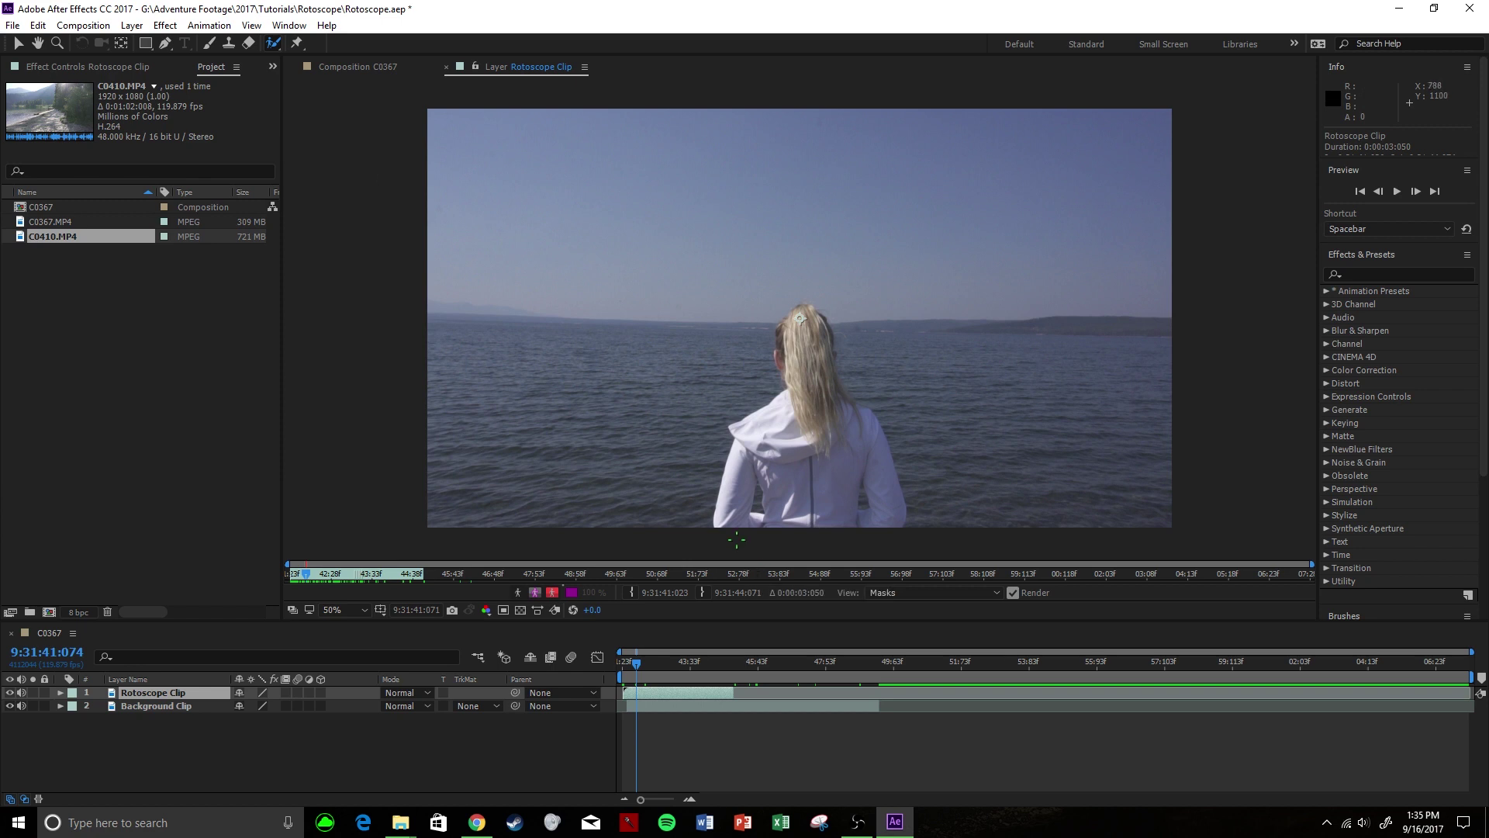
pyautogui.moveTo(728, 518)
pyautogui.mouseDown()
pyautogui.moveTo(744, 437)
pyautogui.moveTo(793, 399)
pyautogui.mouseUp()
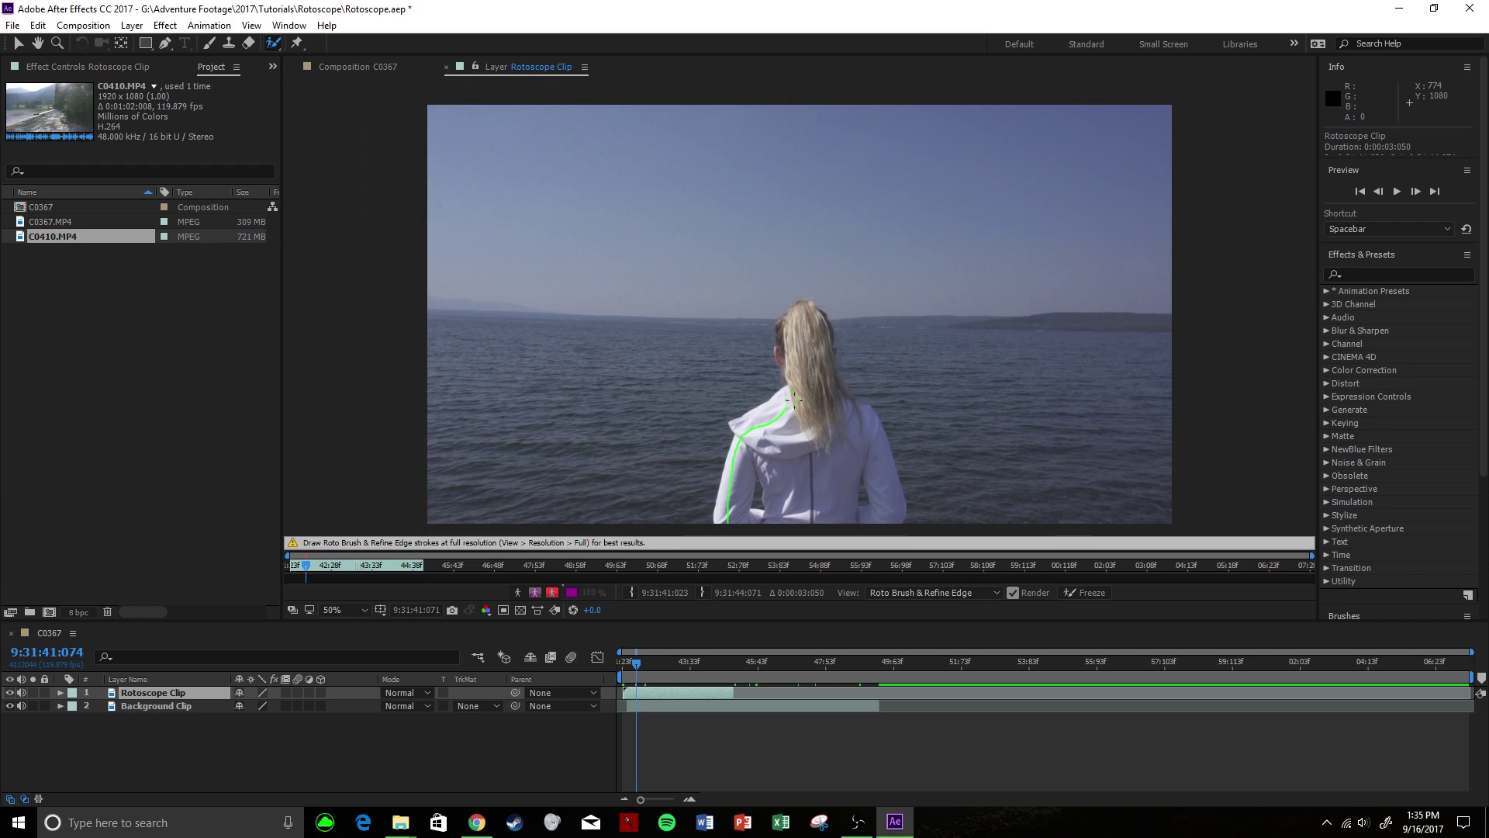
# Add foreground strokes down her right side and along her ponytail's left edge
pyautogui.moveTo(824, 337)
pyautogui.mouseDown()
pyautogui.moveTo(889, 488)
pyautogui.moveTo(884, 517)
pyautogui.moveTo(747, 519)
pyautogui.mouseUp()
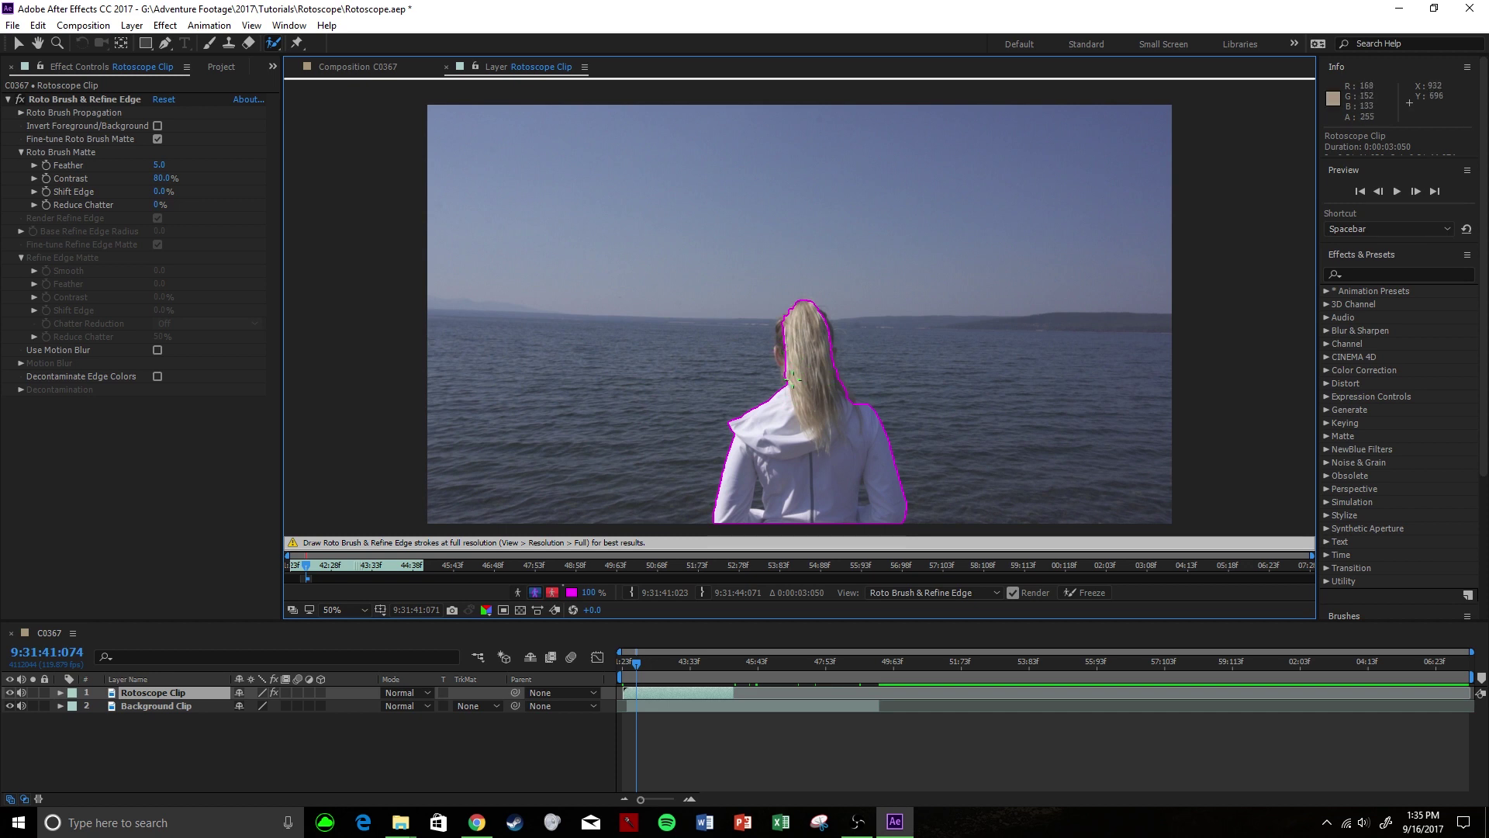
pyautogui.moveTo(785, 373); pyautogui.dragTo(788, 333)
pyautogui.scroll(2, 807, 329)
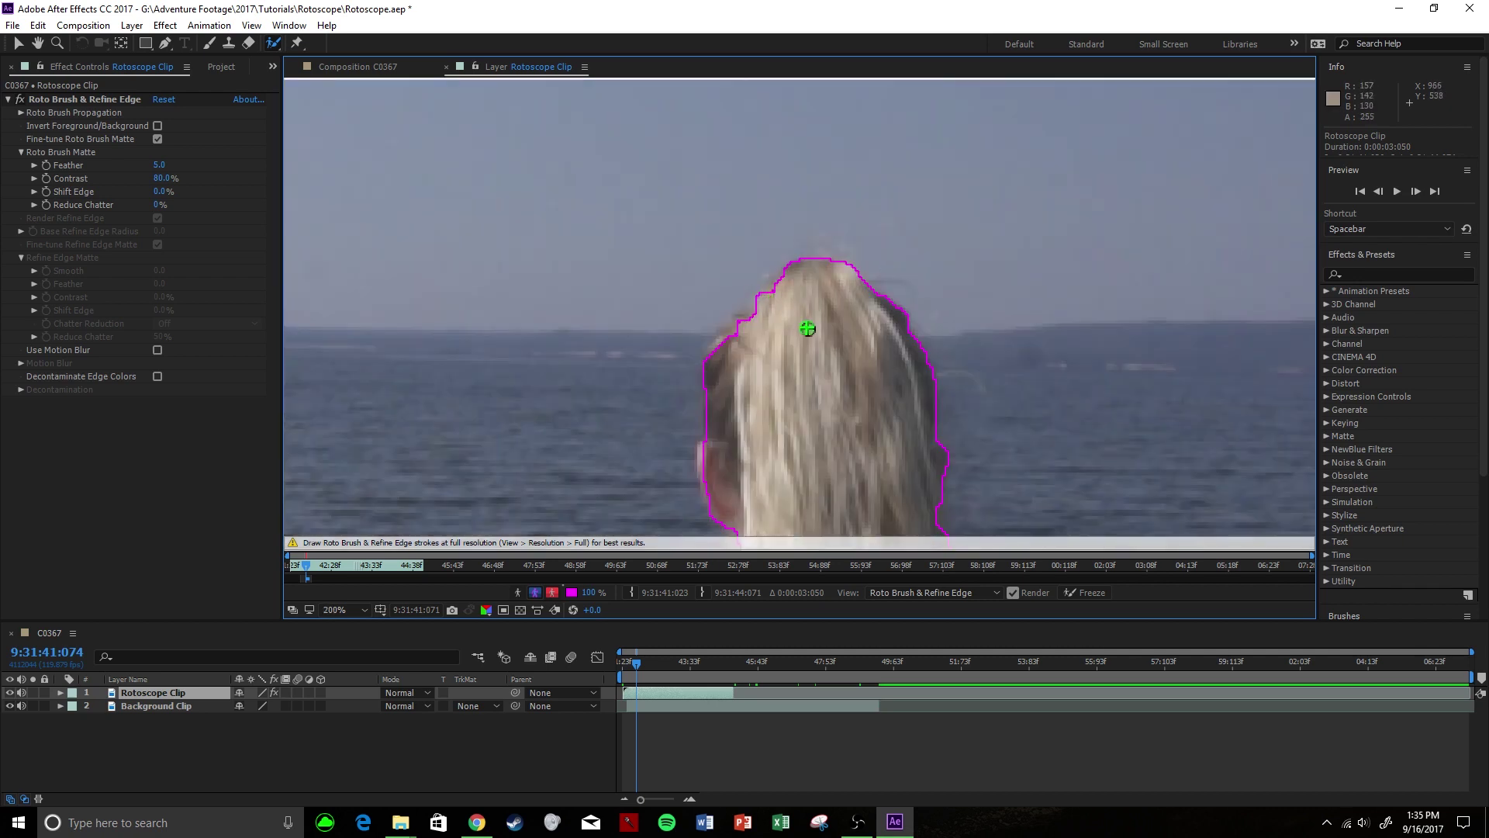
pyautogui.scroll(-1, 804, 277)
pyautogui.scroll(-2, 806, 281)
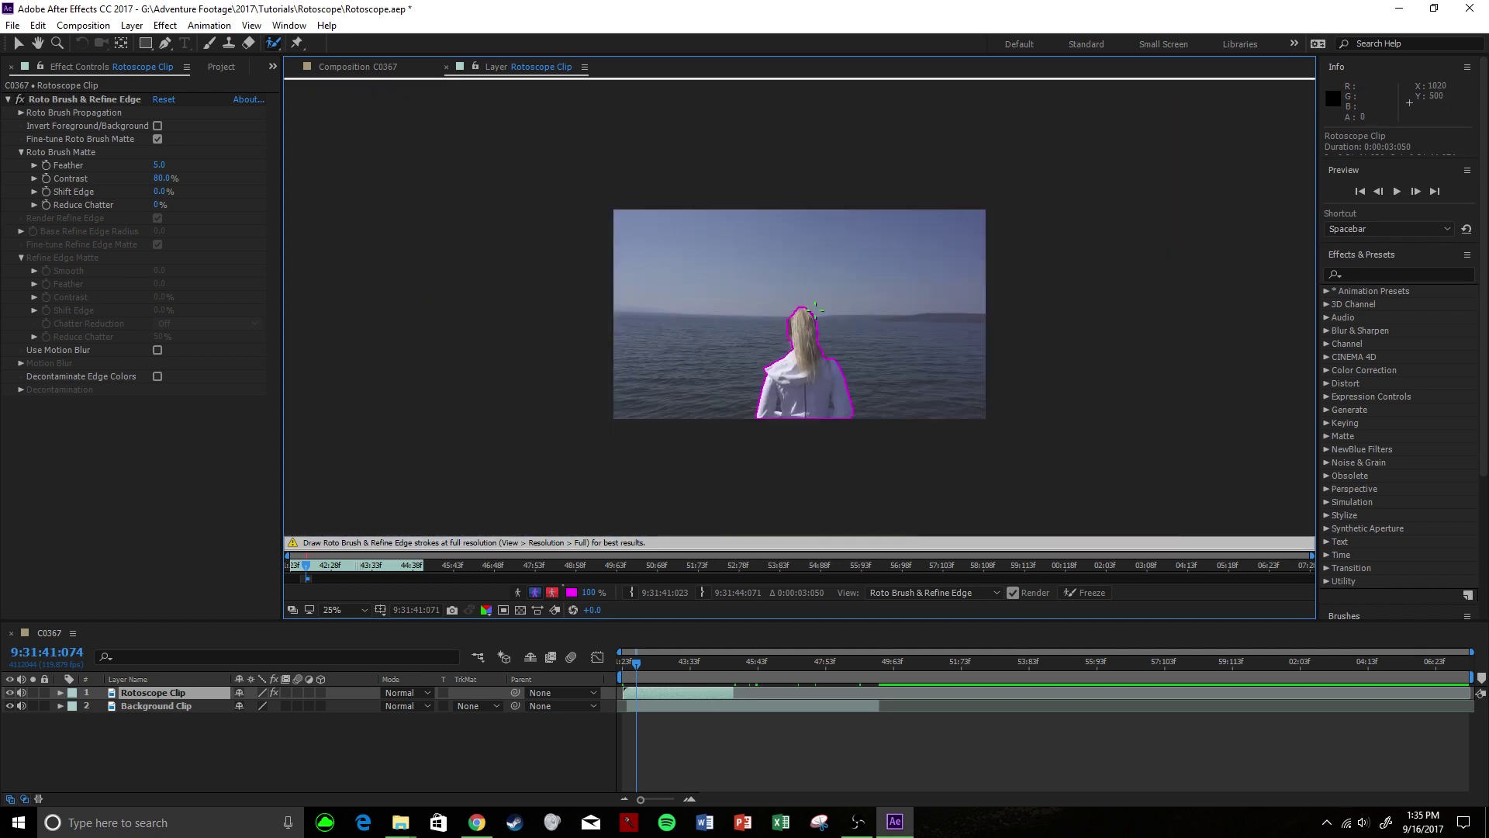
pyautogui.scroll(2, 808, 432)
pyautogui.scroll(-1, 824, 437)
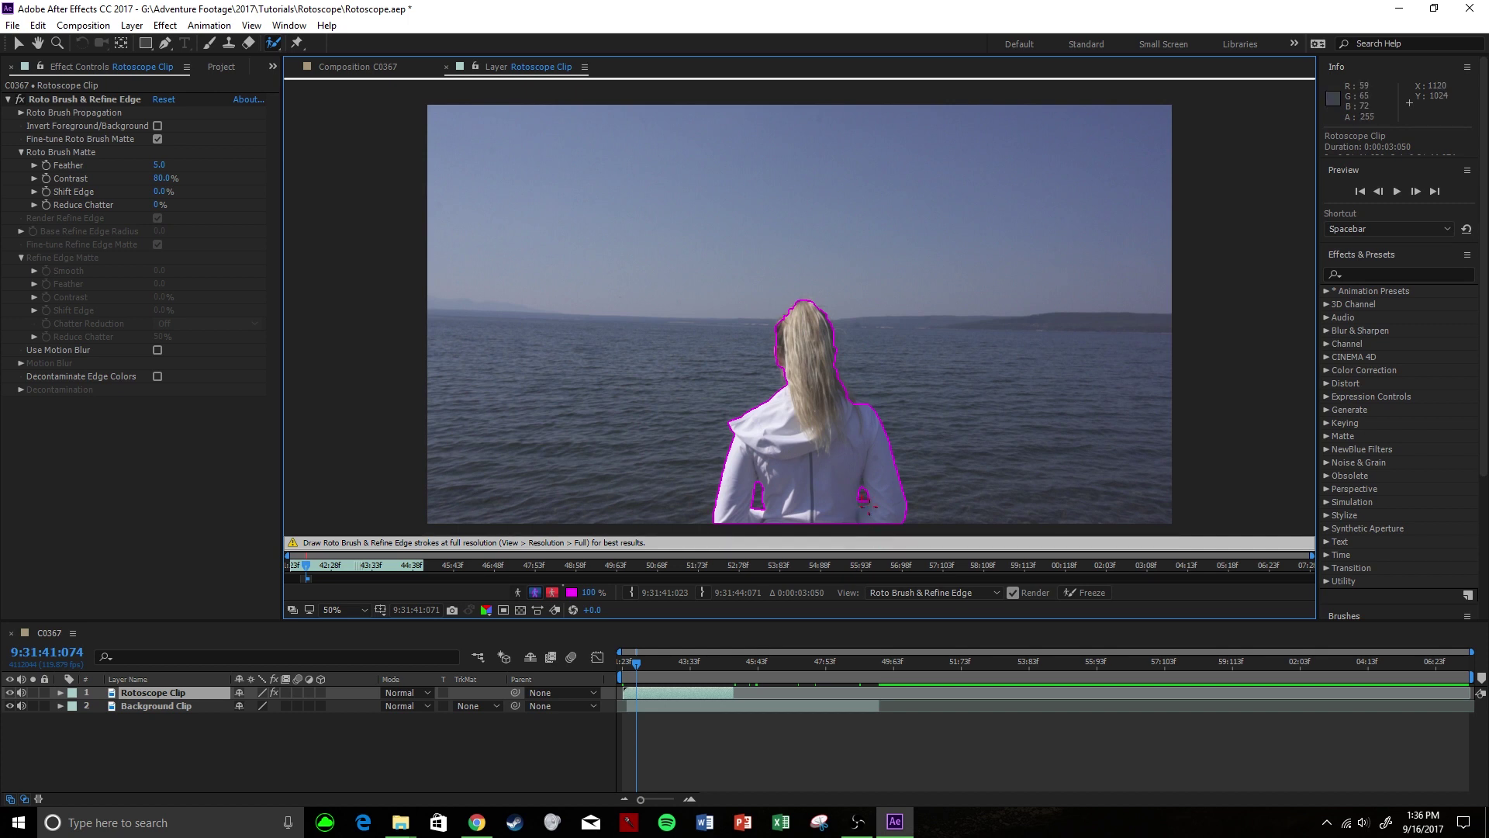
# Paint a background stroke over the sea gap beside her right arm at 100% zoom
pyautogui.scroll(2, 865, 504)
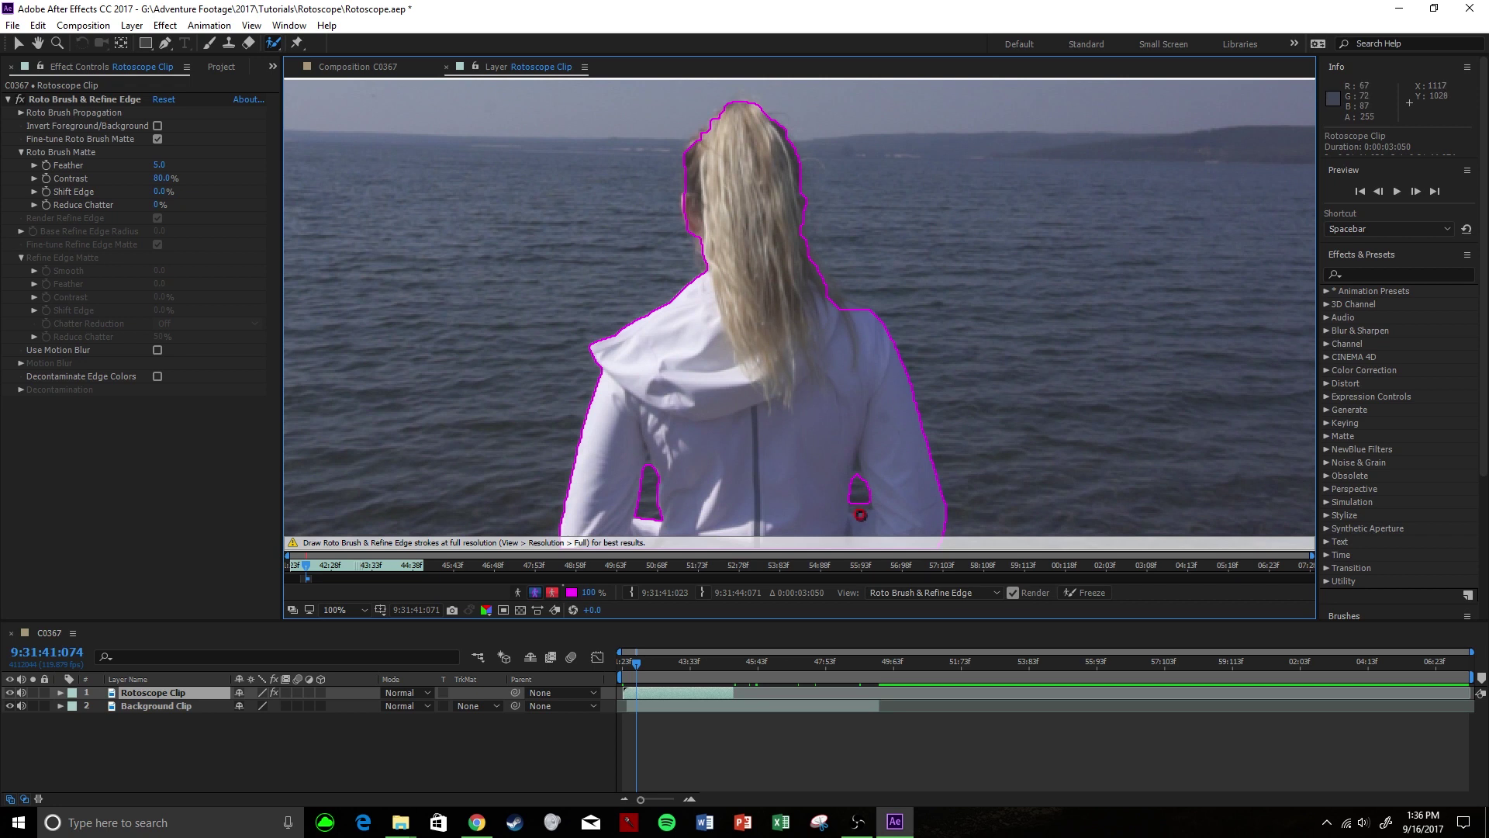
pyautogui.moveTo(858, 476); pyautogui.dragTo(857, 465)
pyautogui.scroll(-2, 868, 500)
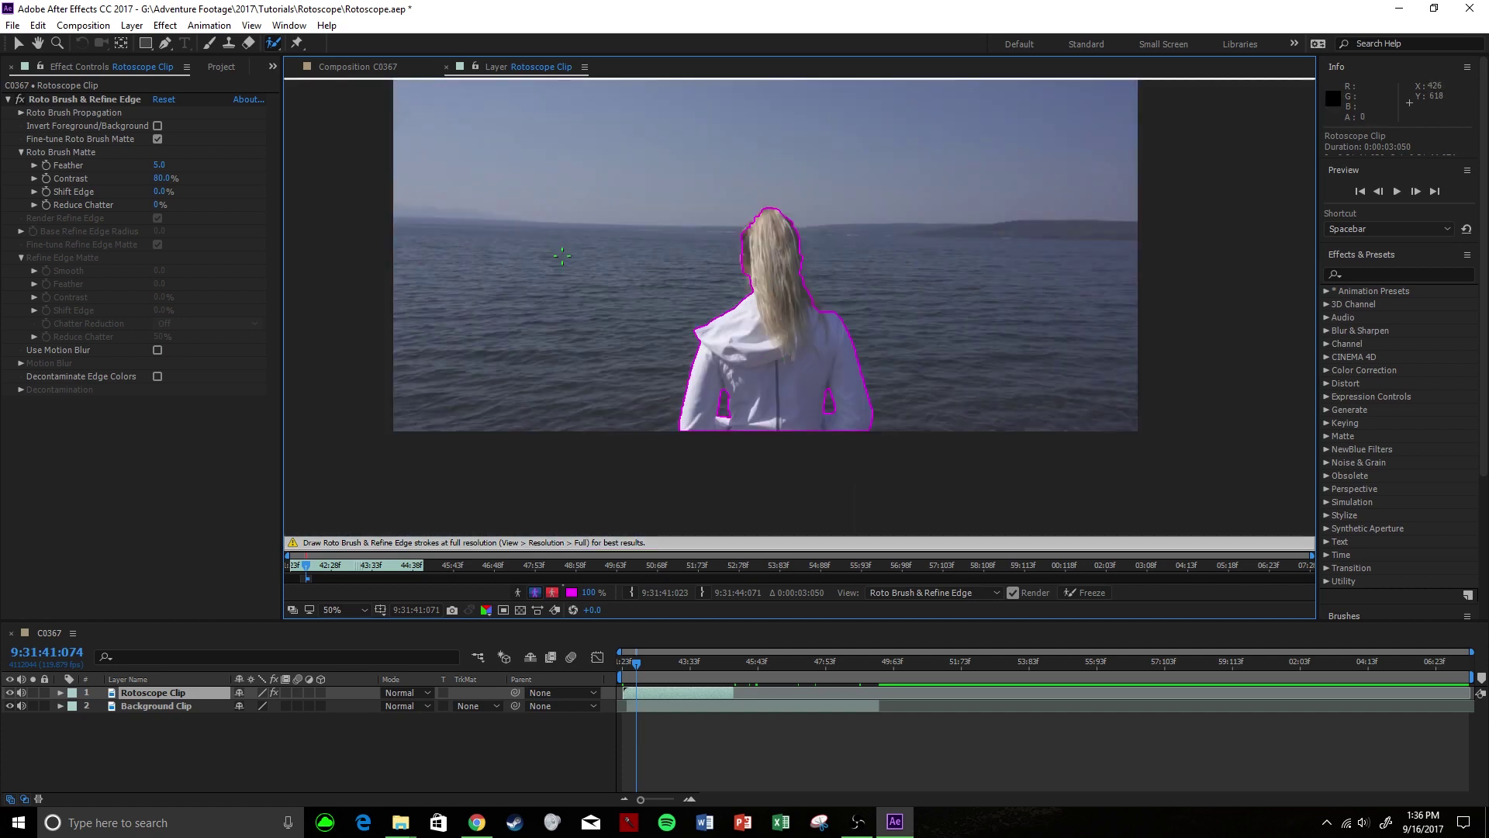
pyautogui.click(273, 45)
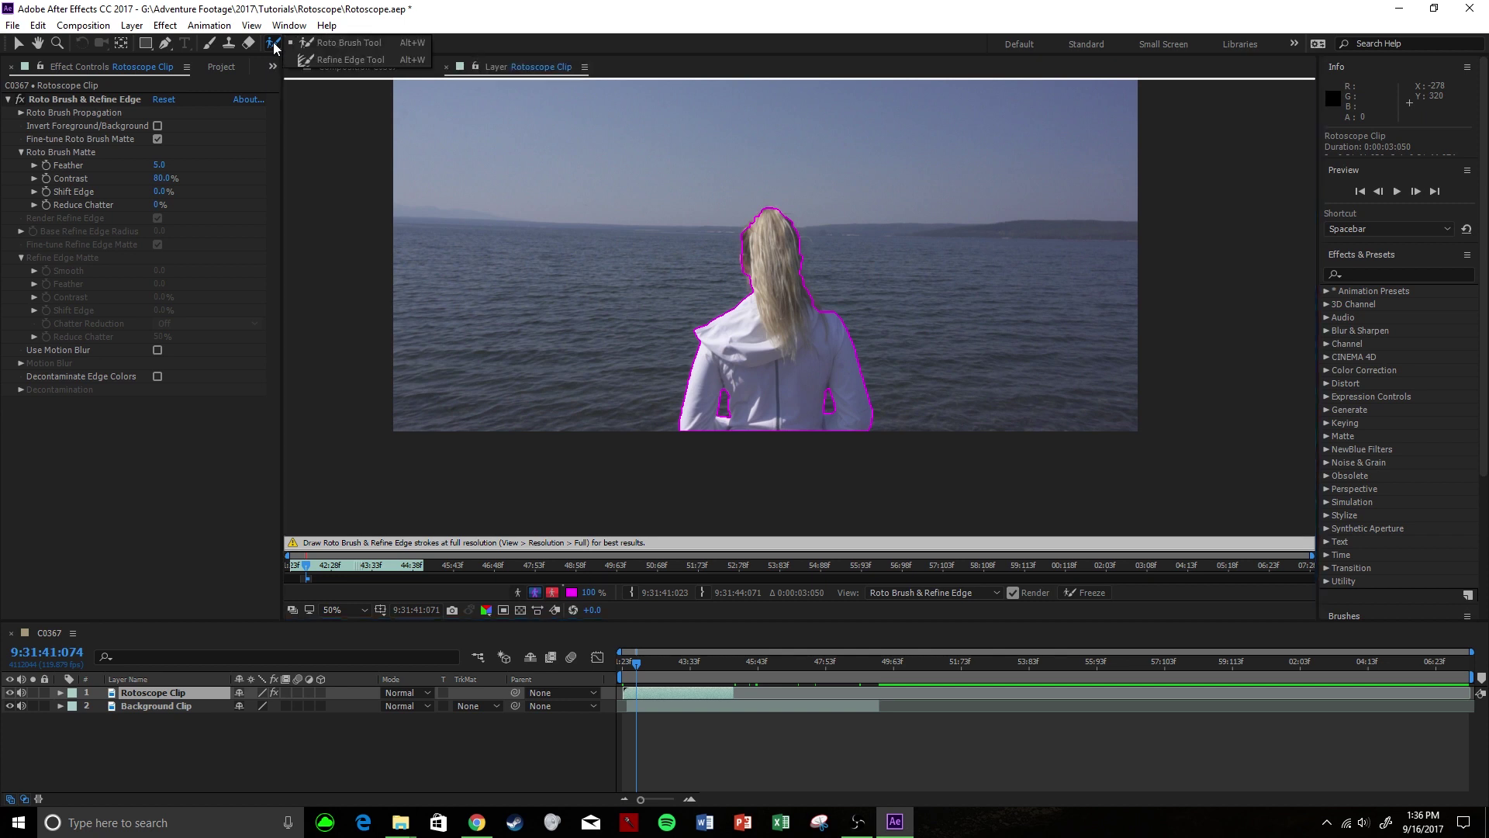
pyautogui.click(323, 59)
pyautogui.scroll(6, 776, 256)
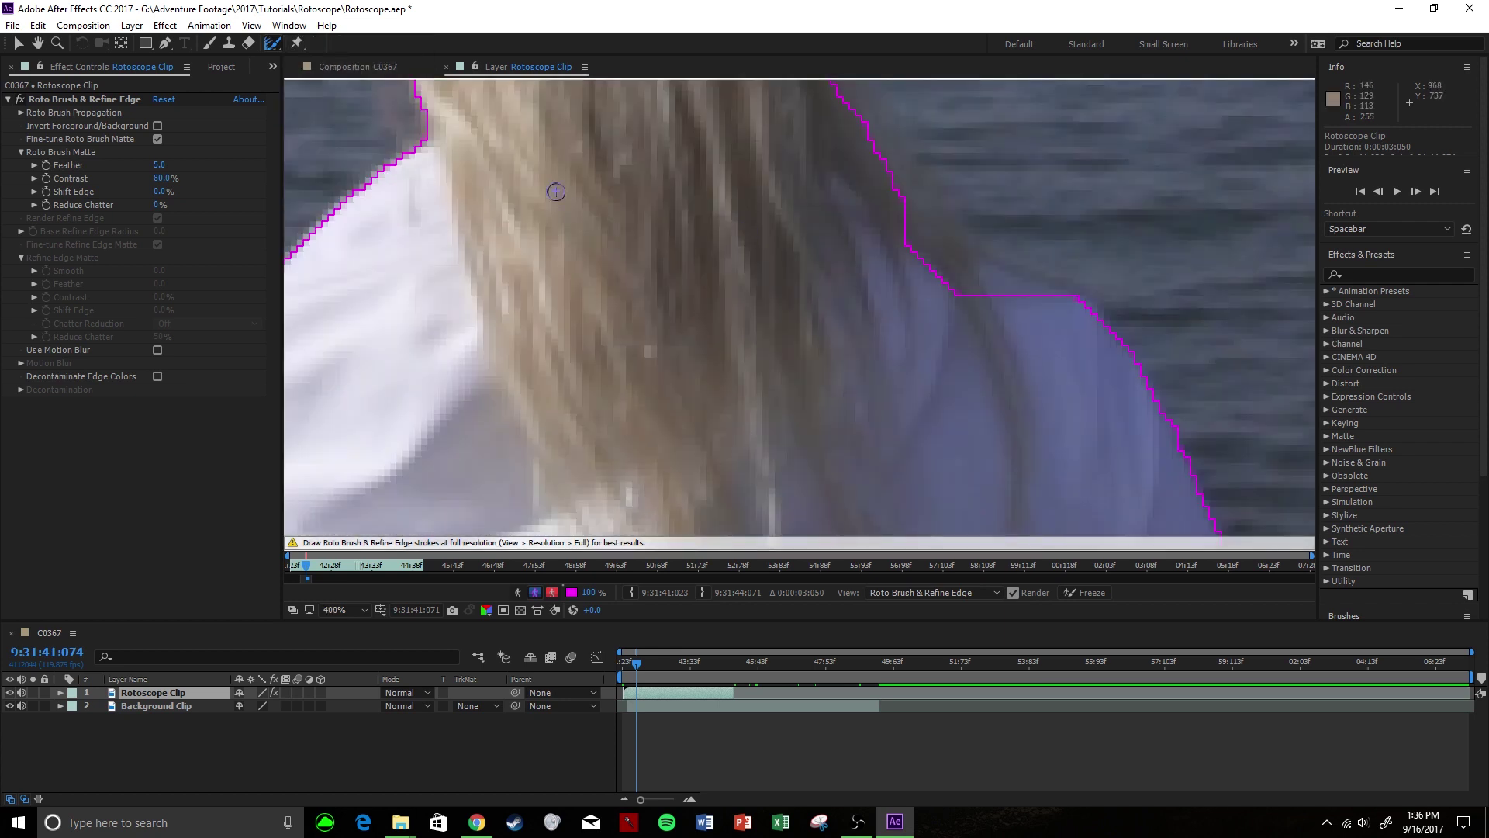
pyautogui.scroll(-4, 556, 191)
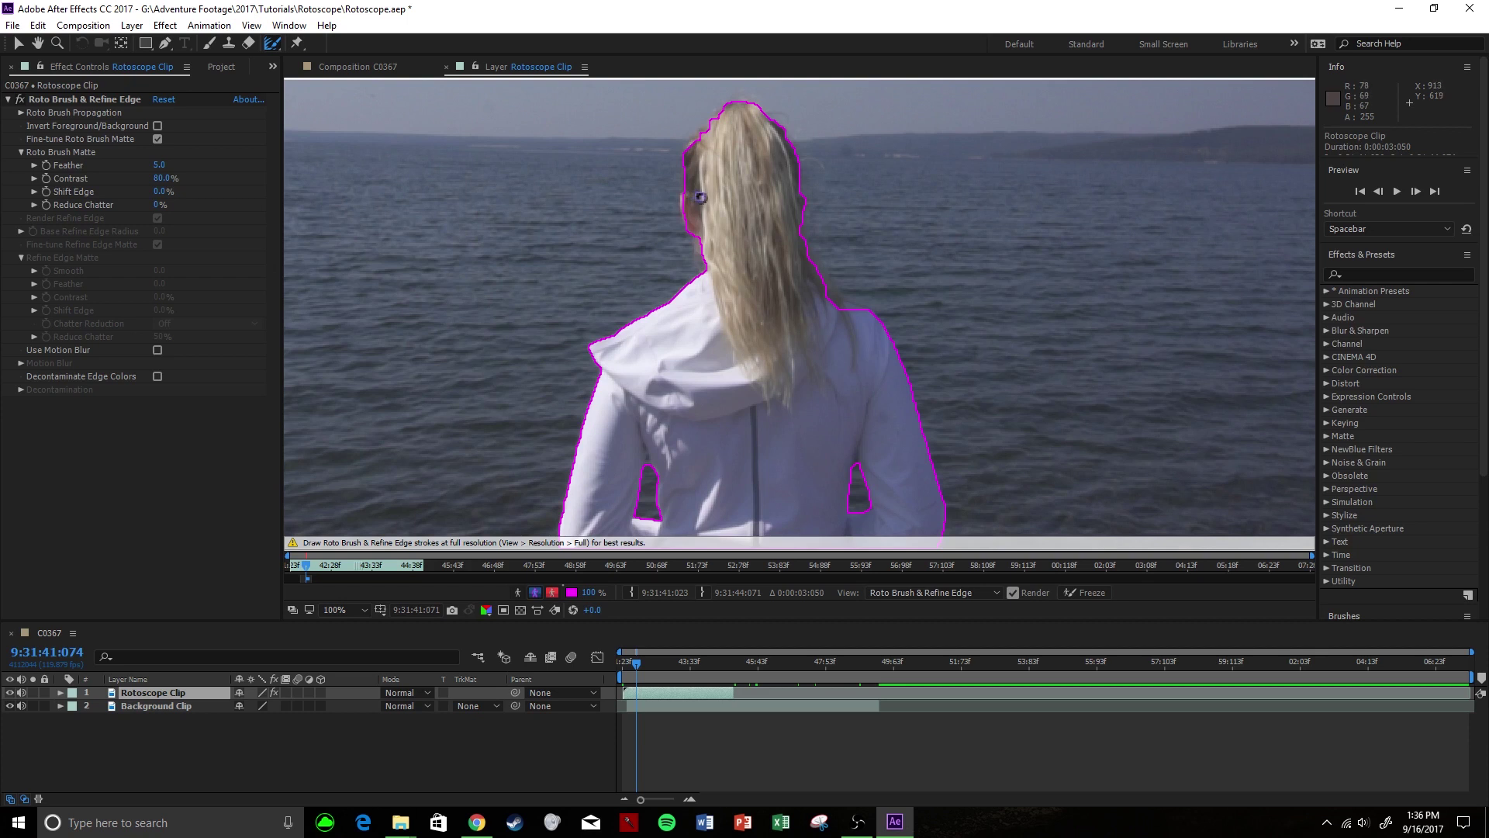
pyautogui.scroll(-2, 692, 195)
pyautogui.click(271, 47)
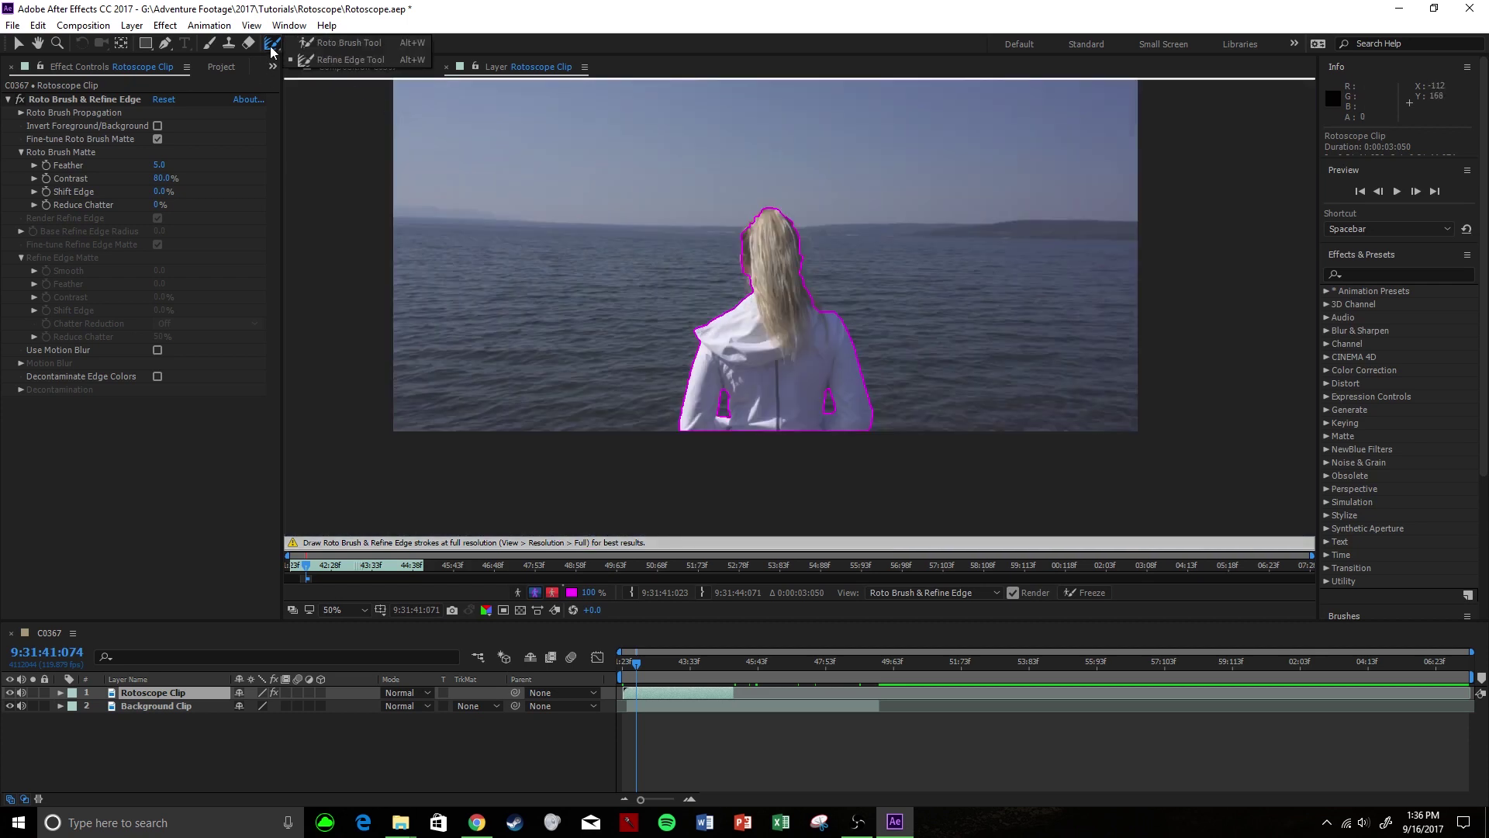
pyautogui.click(323, 43)
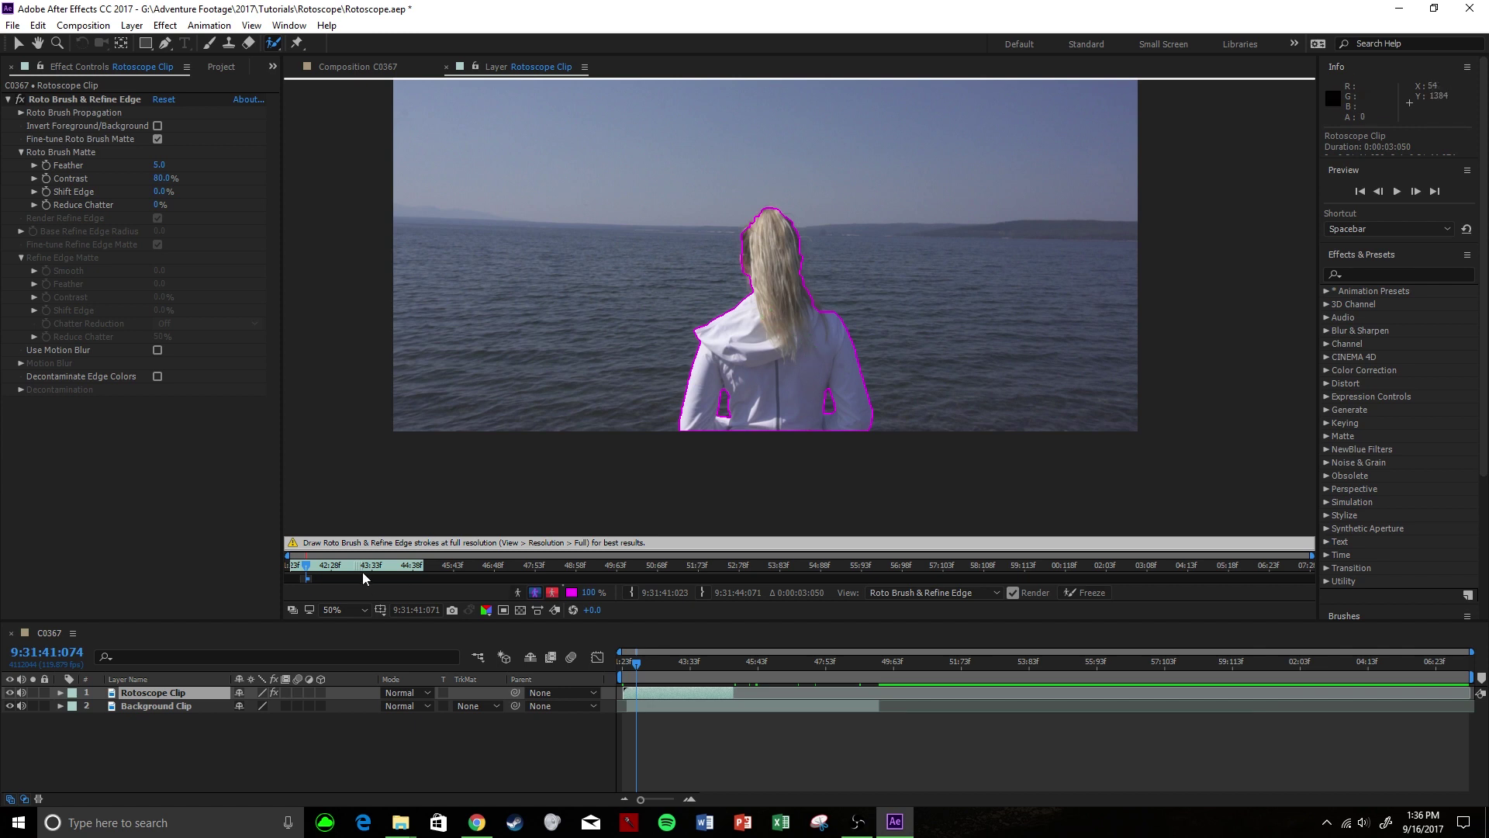
# Extend the roto span to later frames and start Freeze on the Roto Brush propagation
pyautogui.click(312, 580)
pyautogui.moveTo(312, 581); pyautogui.dragTo(423, 582)
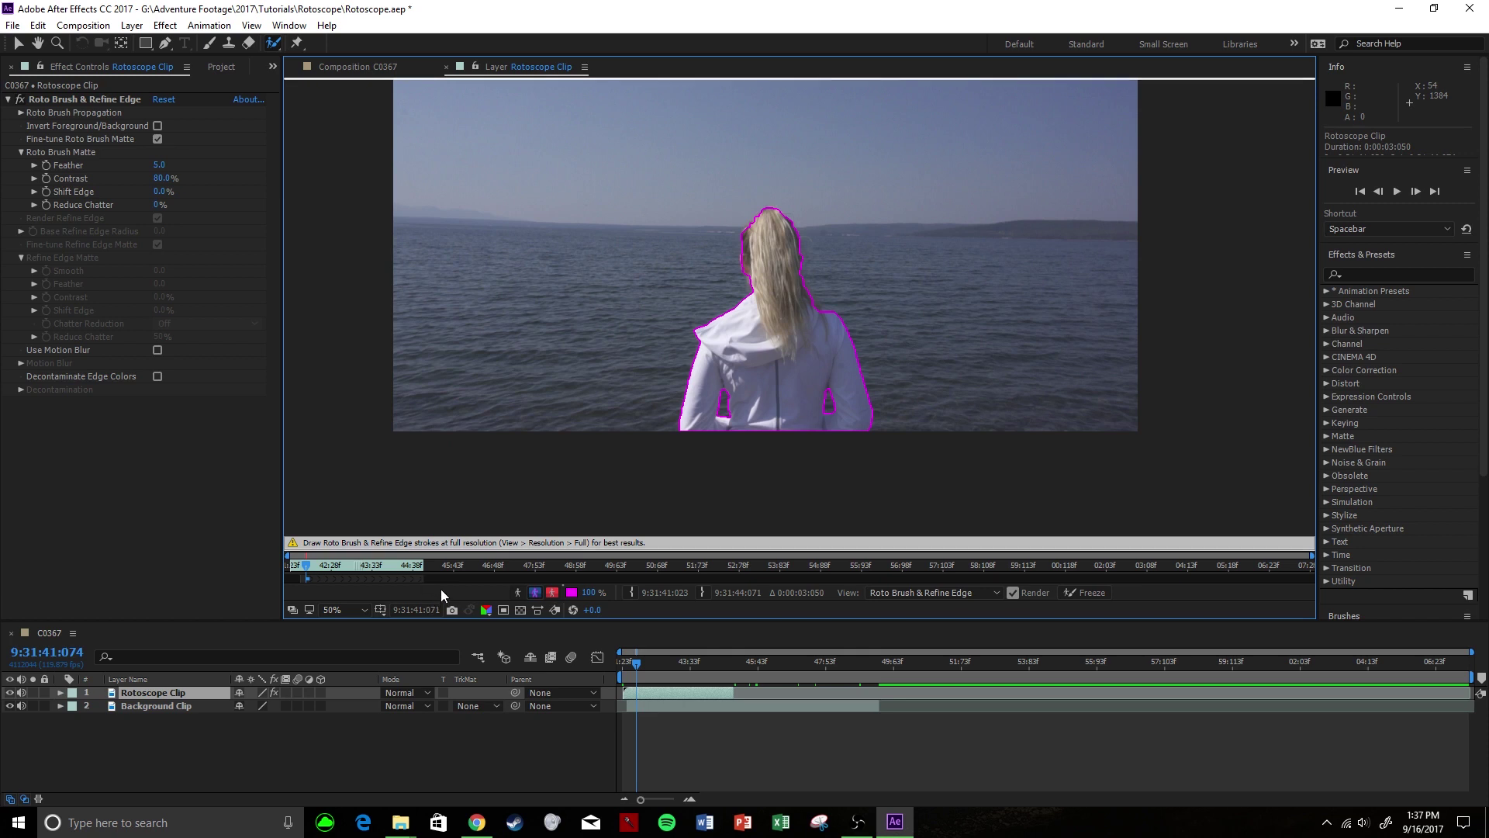
pyautogui.click(1086, 593)
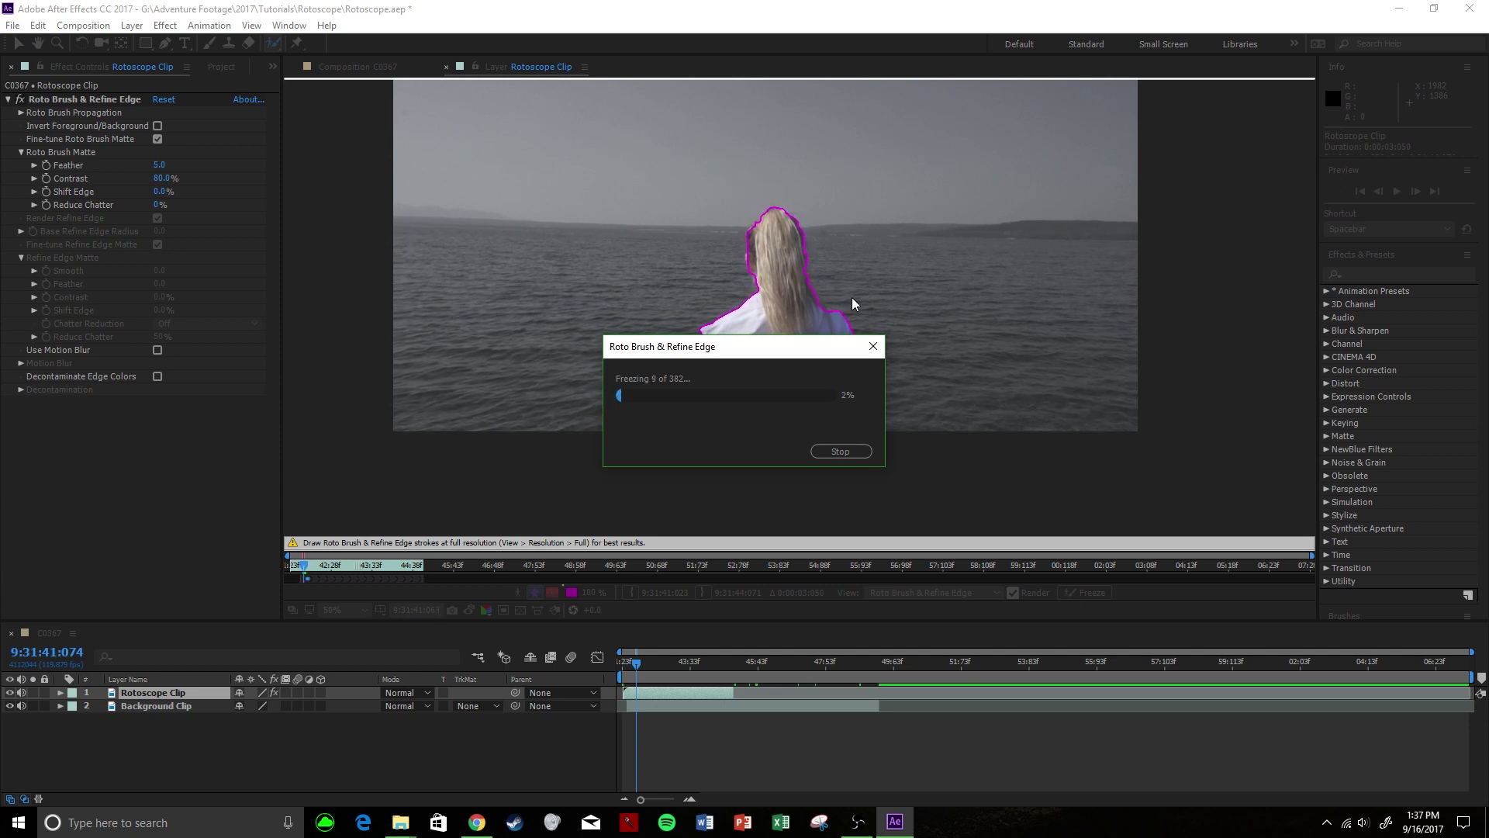
# Move the freezing progress dialog aside and stop at about 105 of 382 frames
pyautogui.moveTo(738, 341); pyautogui.dragTo(779, 461)
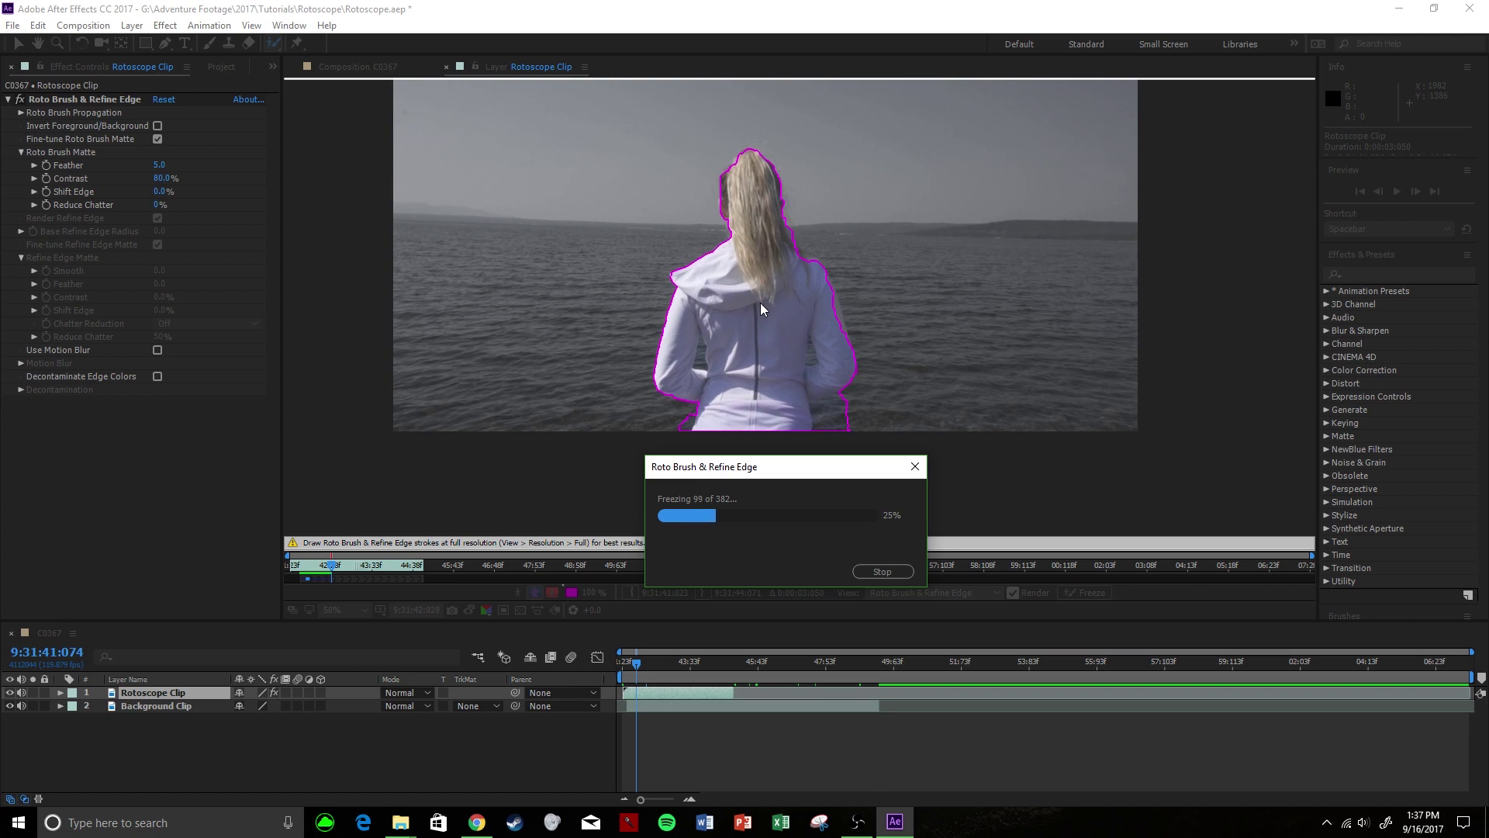
pyautogui.click(872, 574)
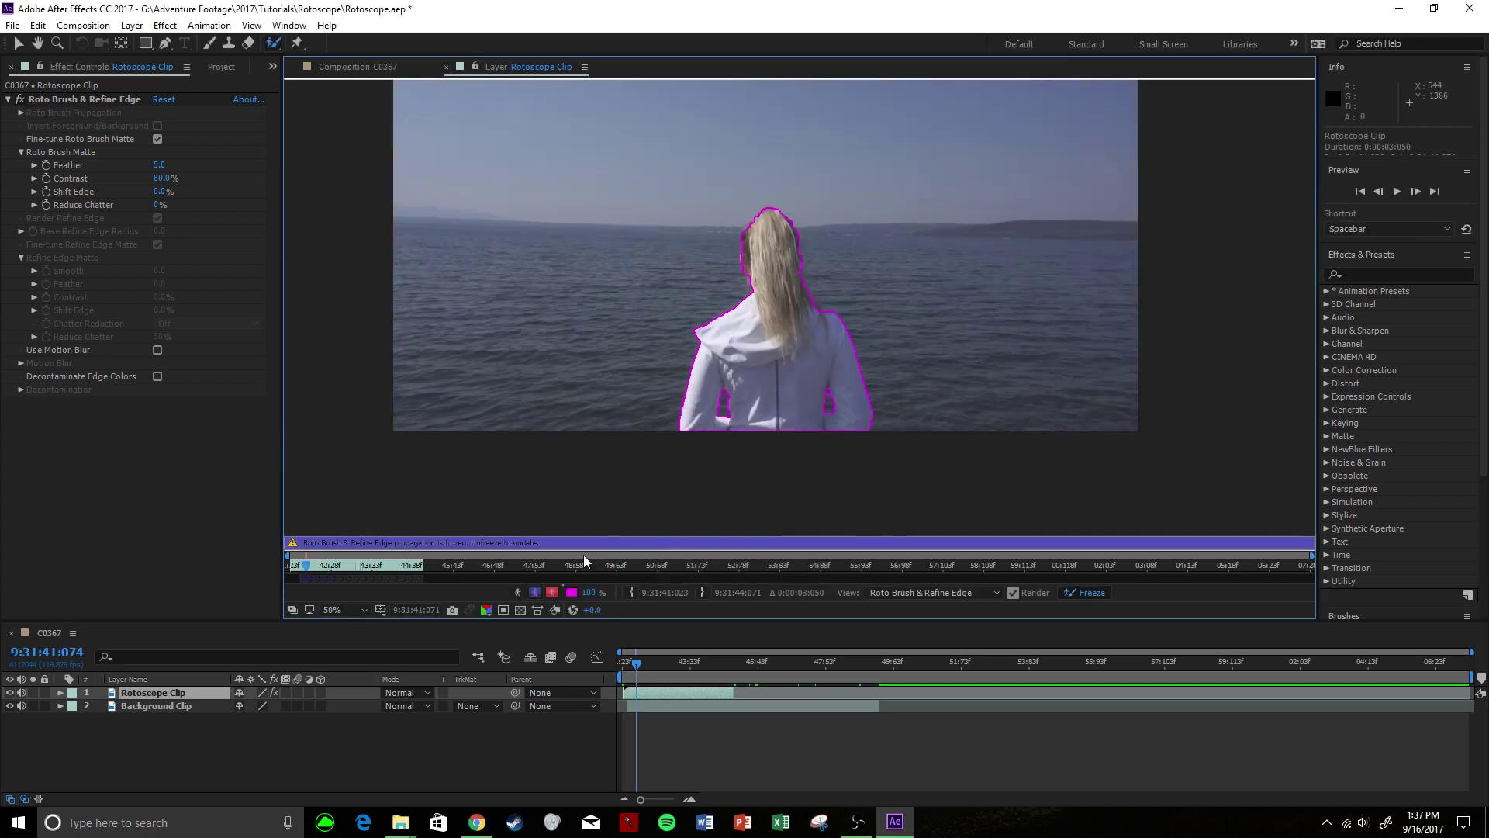
# Step forward a few frames, then unfreeze and re-freeze the Roto Brush propagation
pyautogui.moveTo(309, 565); pyautogui.dragTo(324, 566)
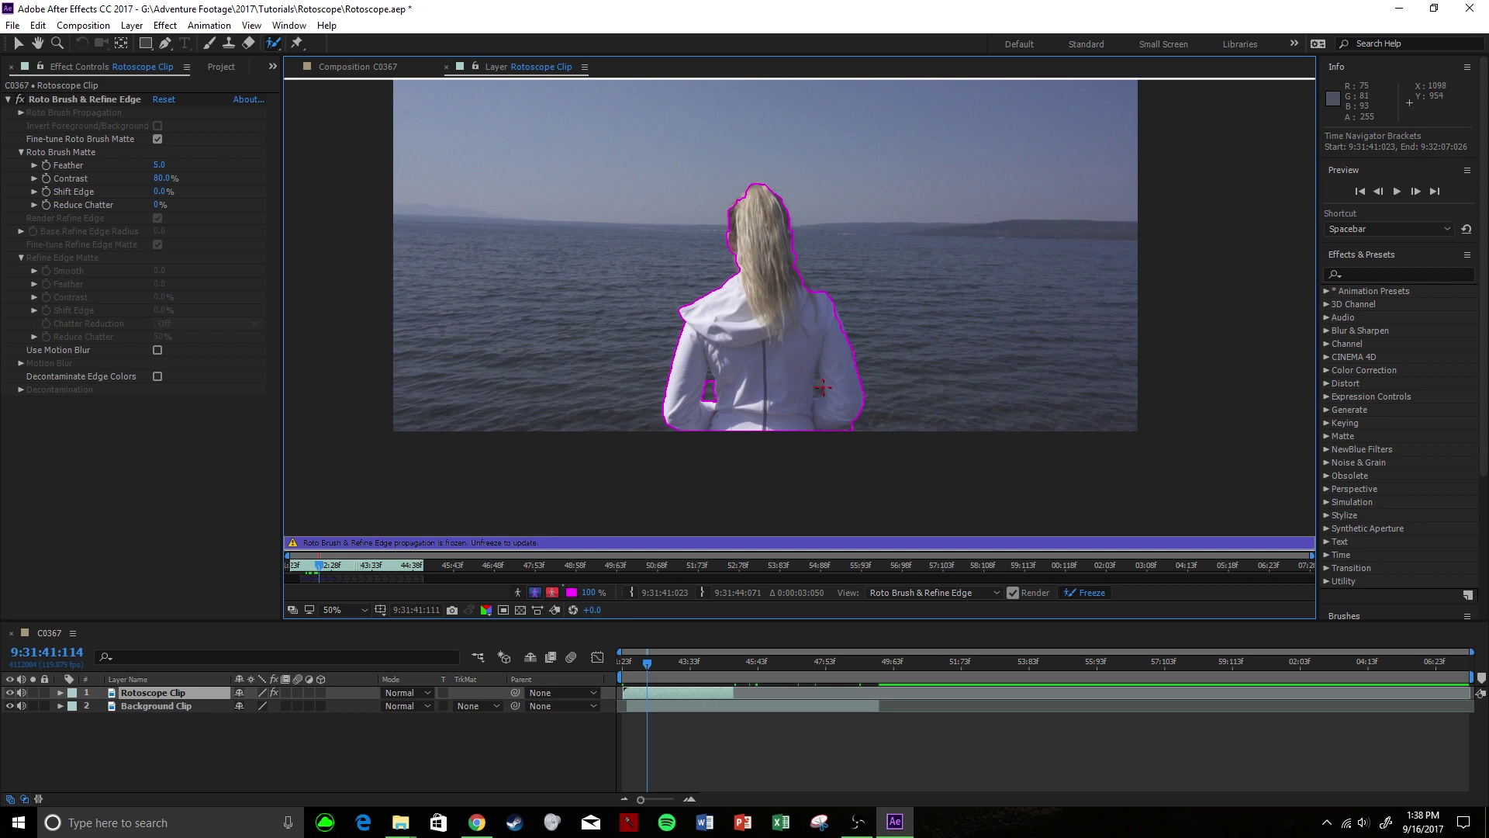
pyautogui.click(1084, 592)
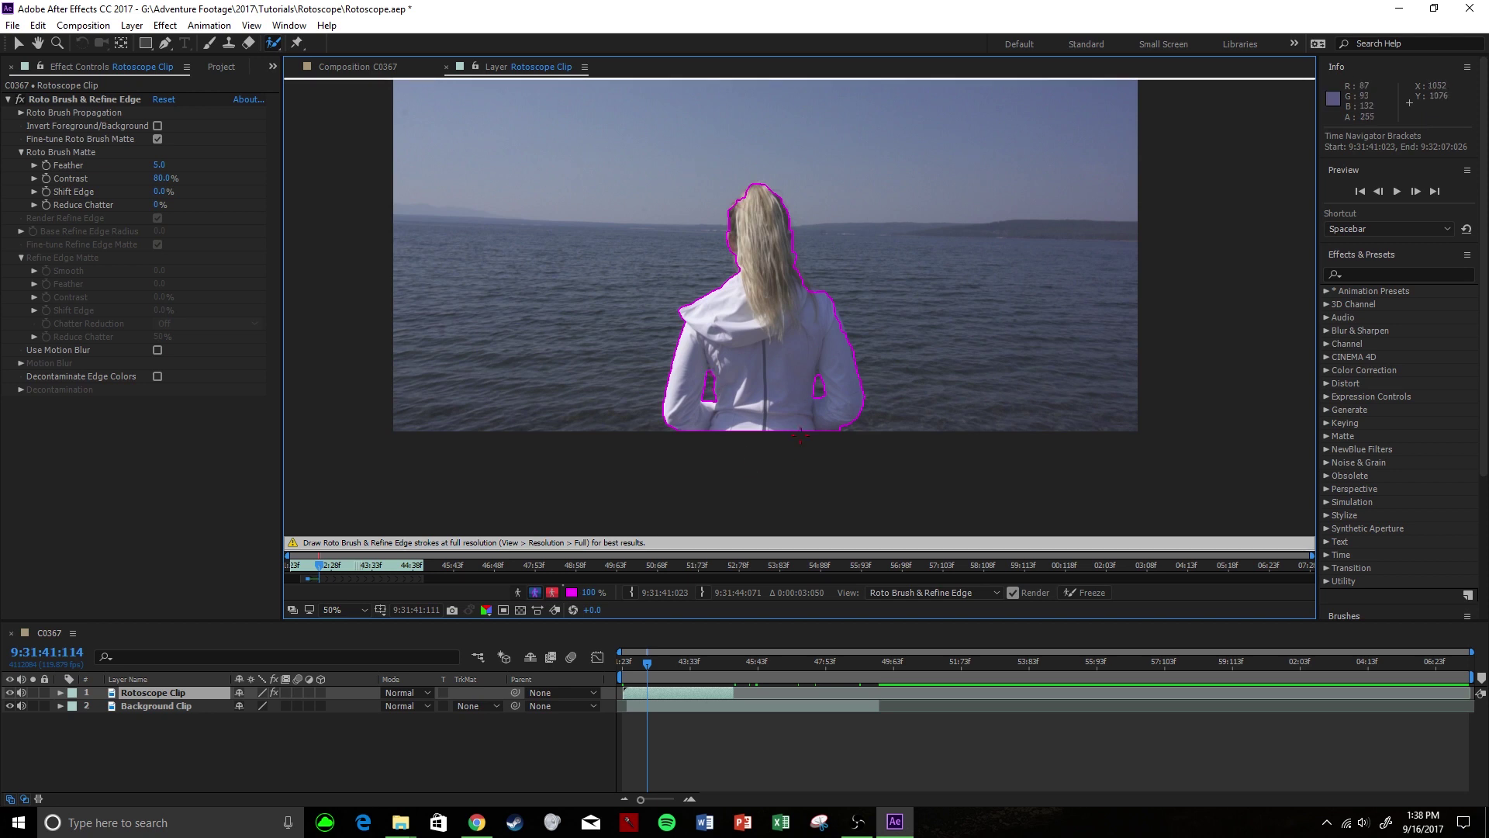
pyautogui.click(1072, 594)
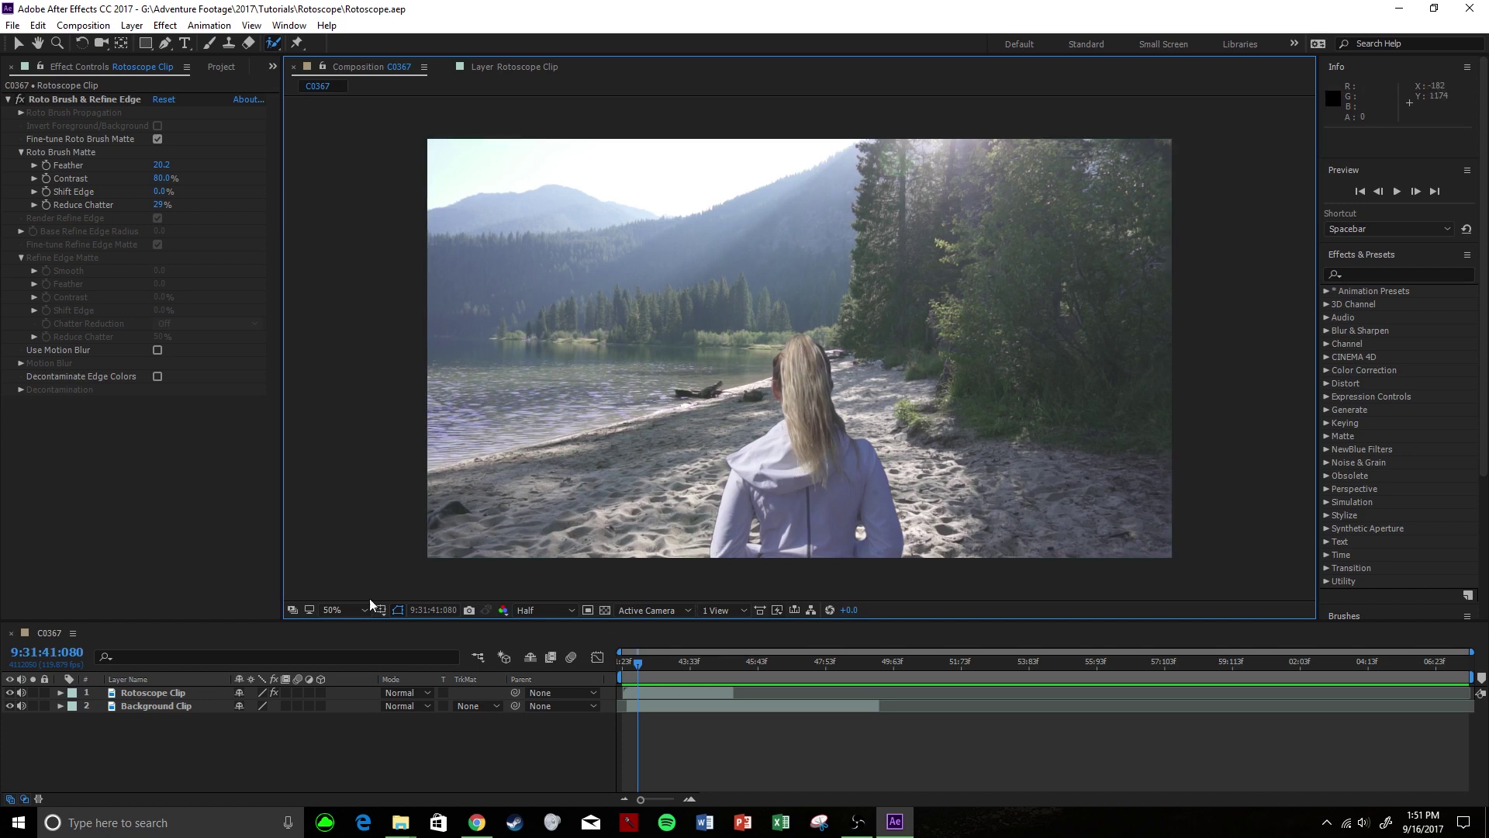
pyautogui.click(648, 695)
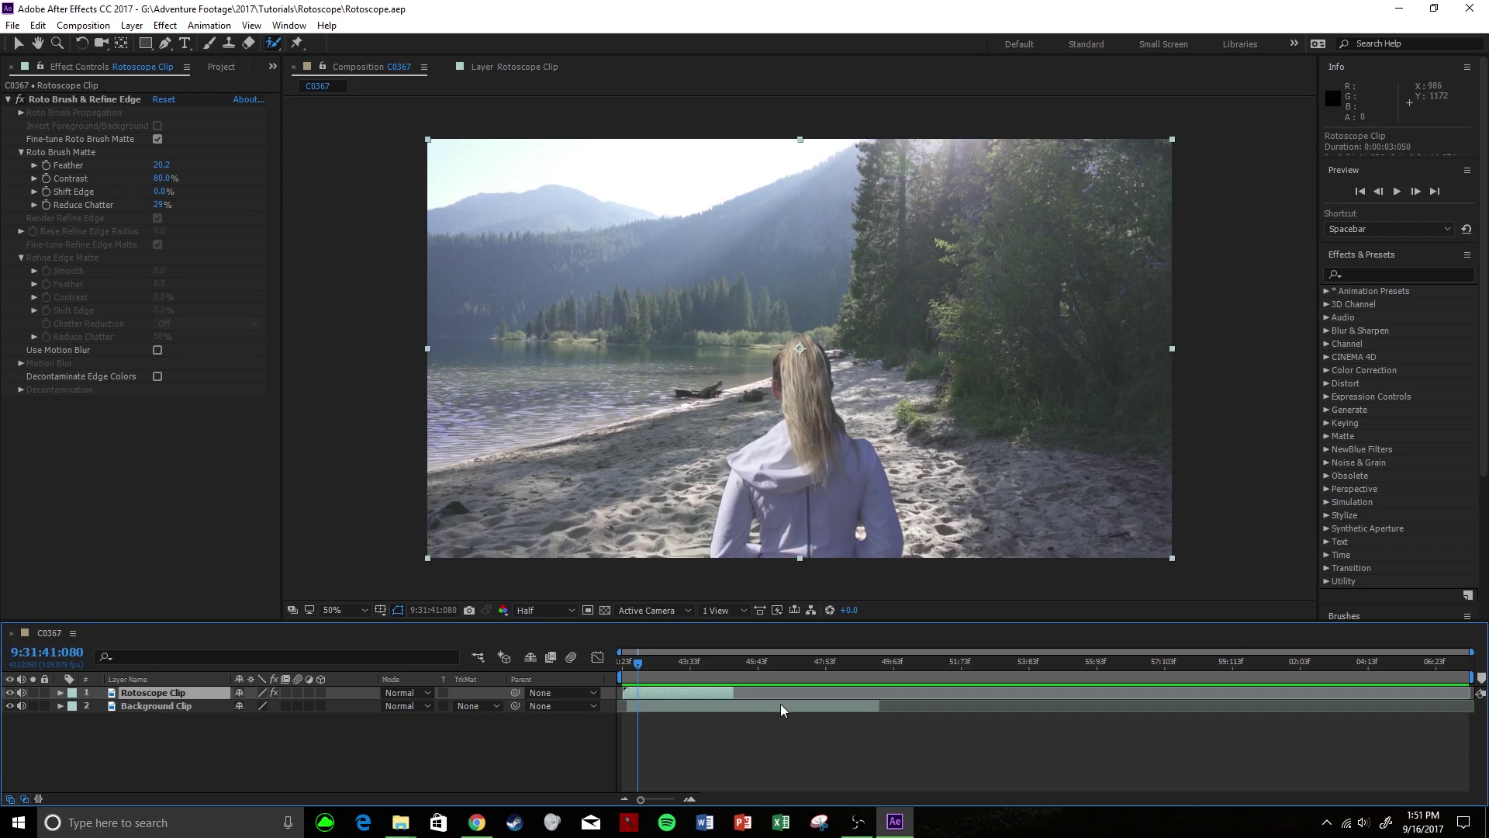
pyautogui.click(629, 664)
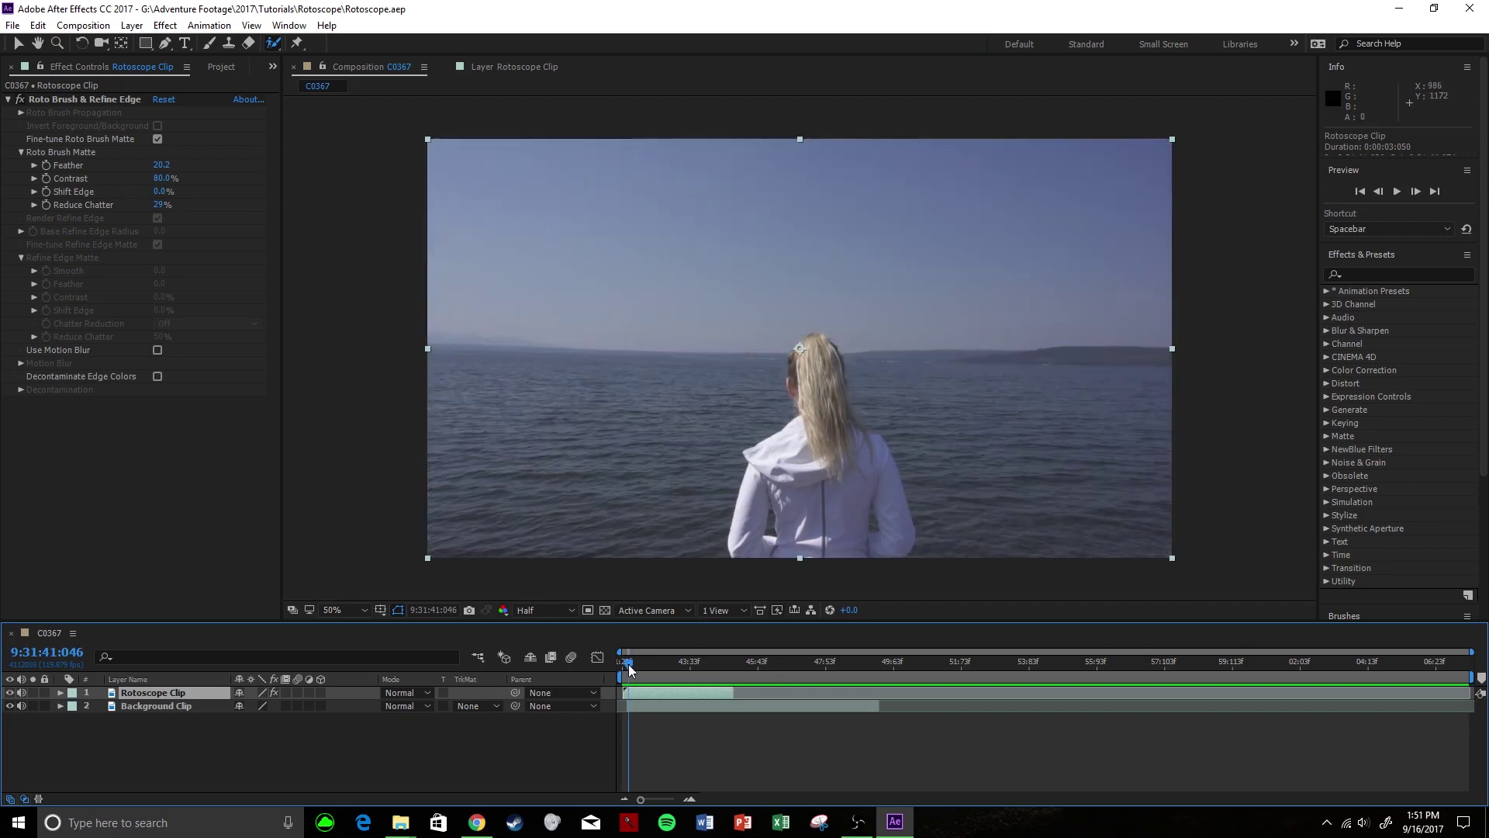
pyautogui.click(640, 664)
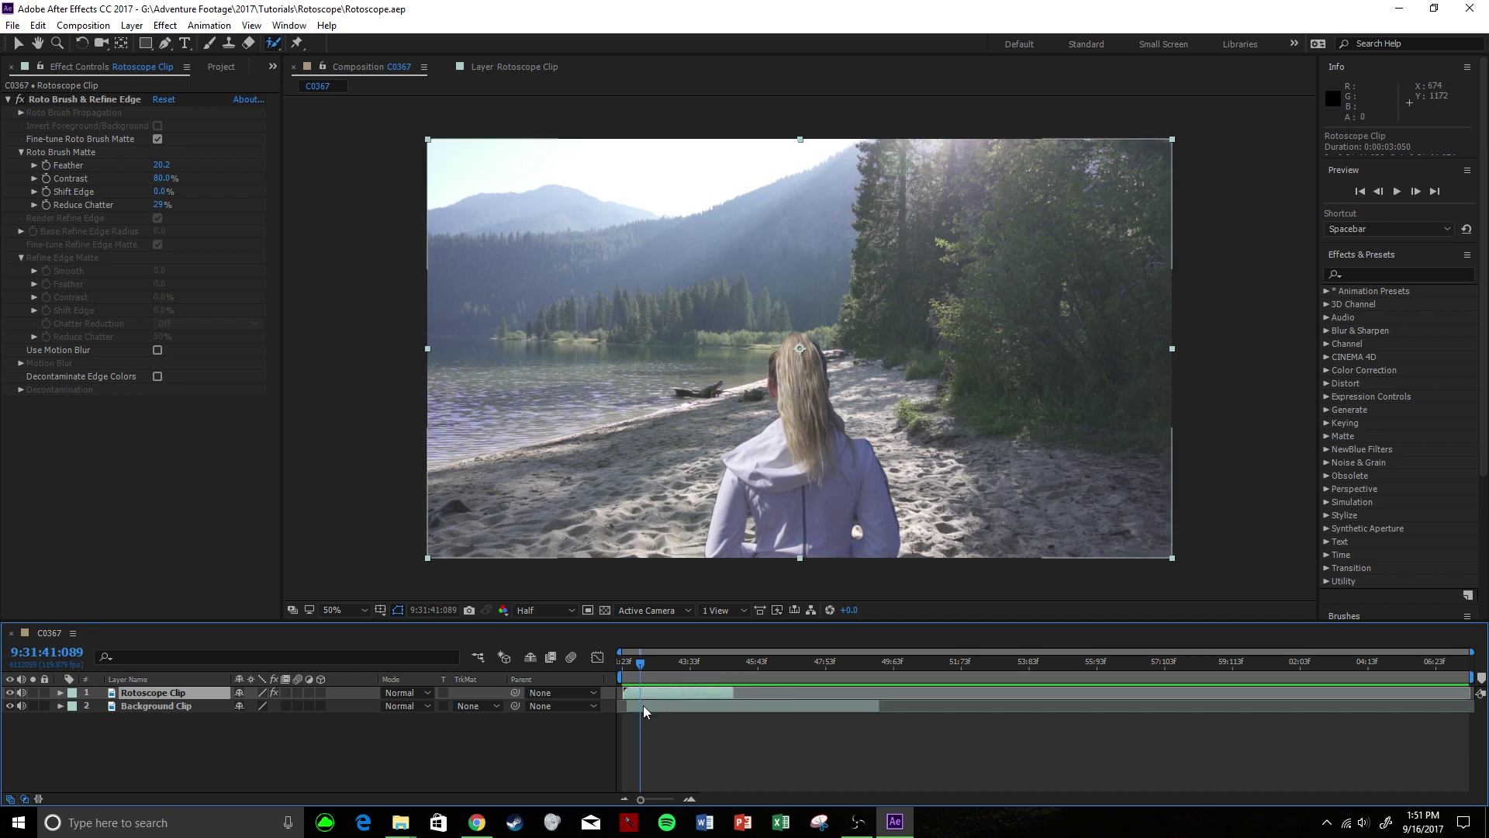
pyautogui.click(807, 664)
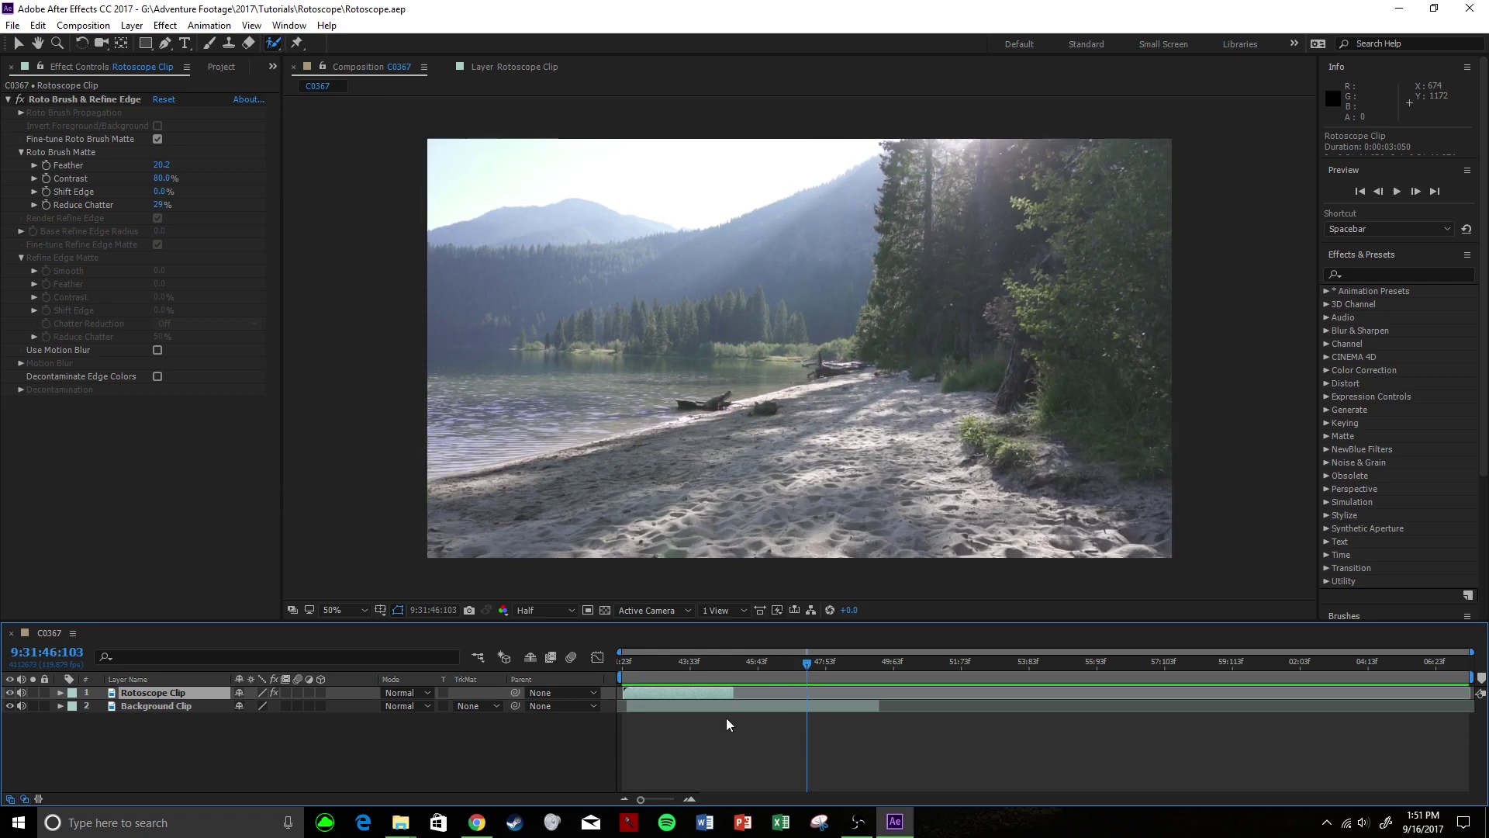
pyautogui.click(632, 663)
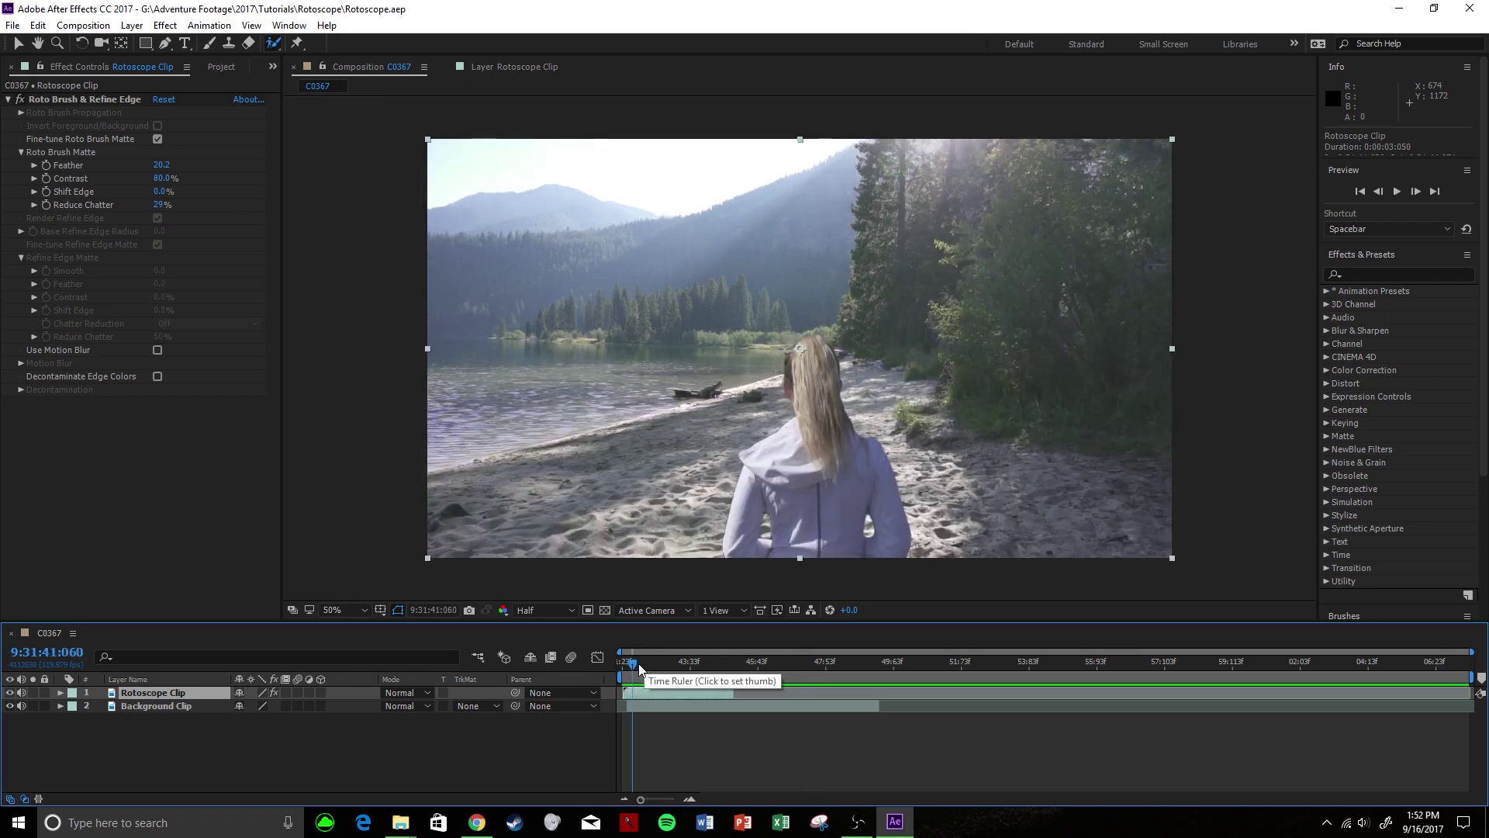
pyautogui.moveTo(632, 667); pyautogui.dragTo(673, 672)
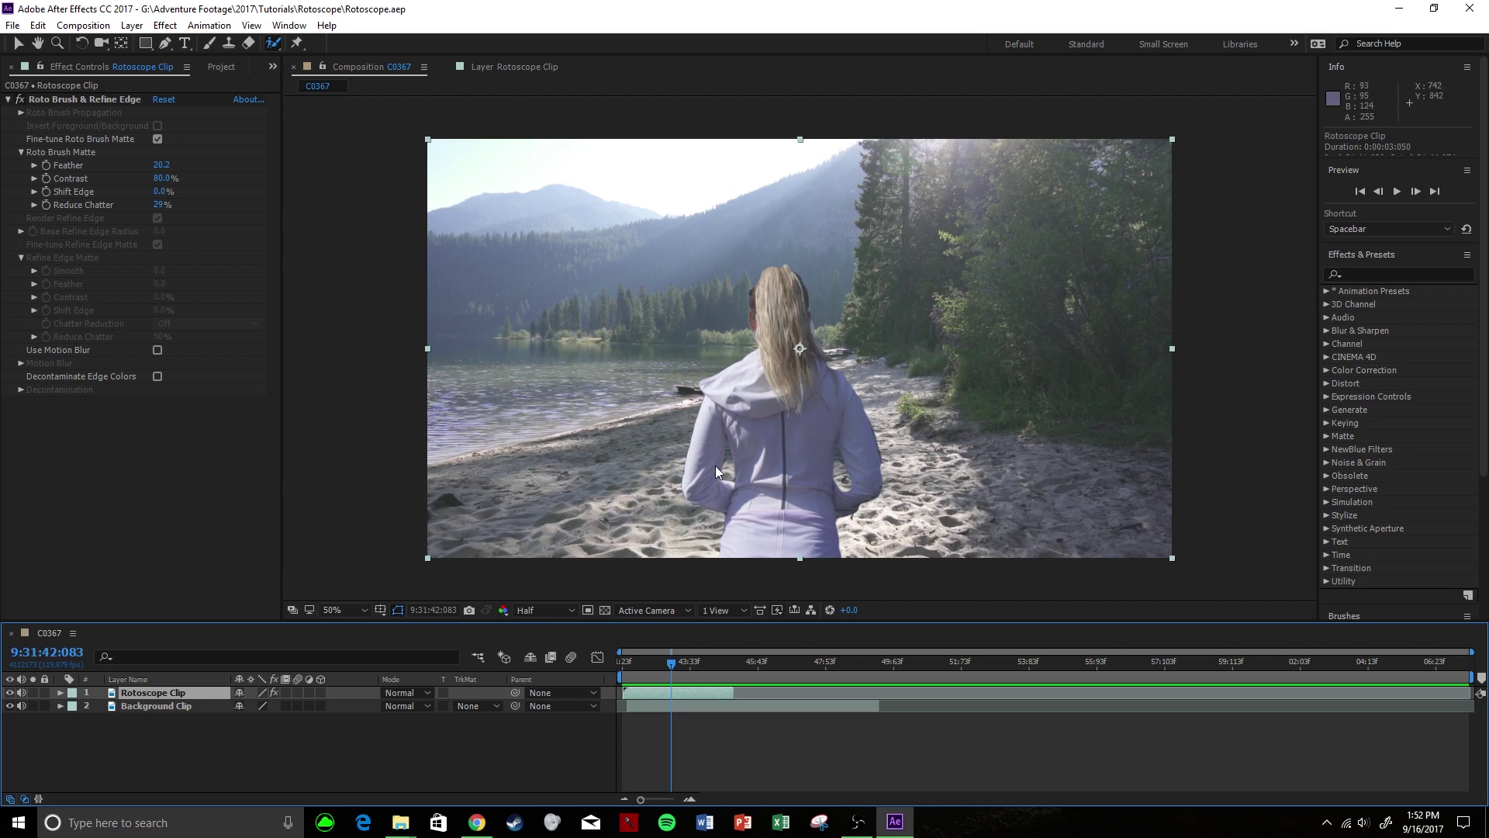
pyautogui.click(628, 666)
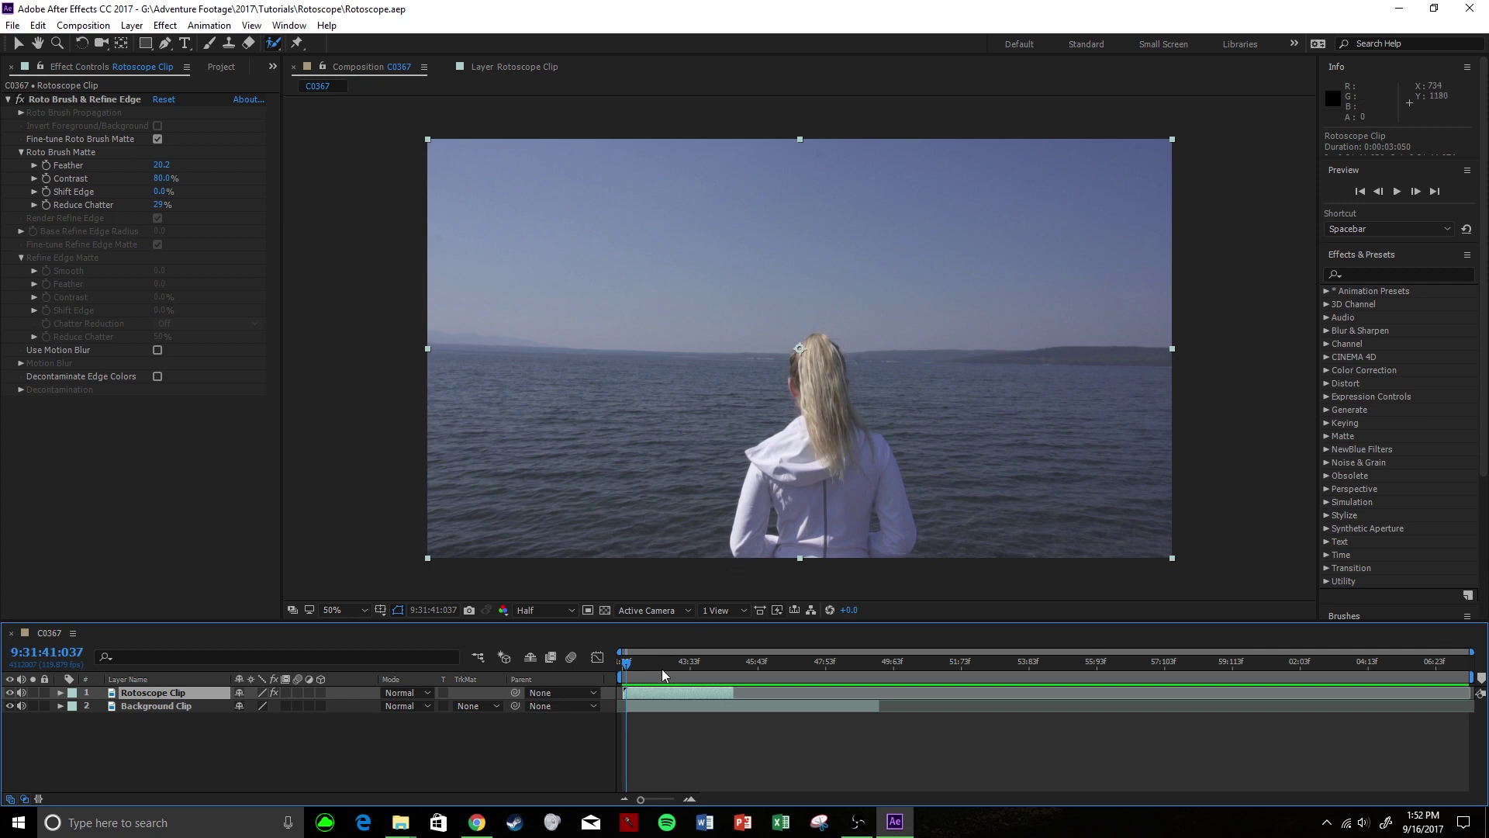
pyautogui.click(636, 665)
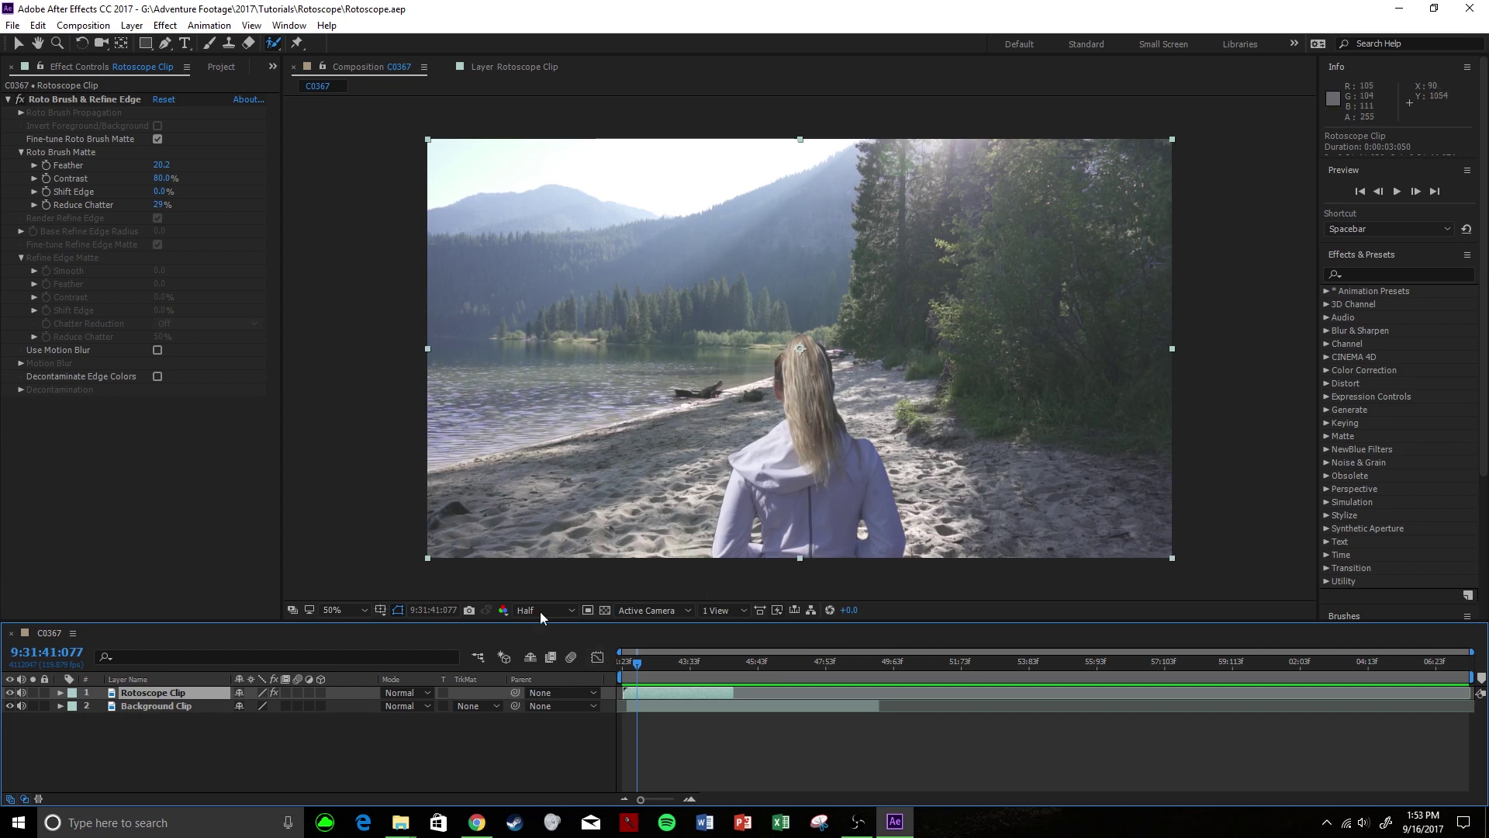
pyautogui.click(158, 350)
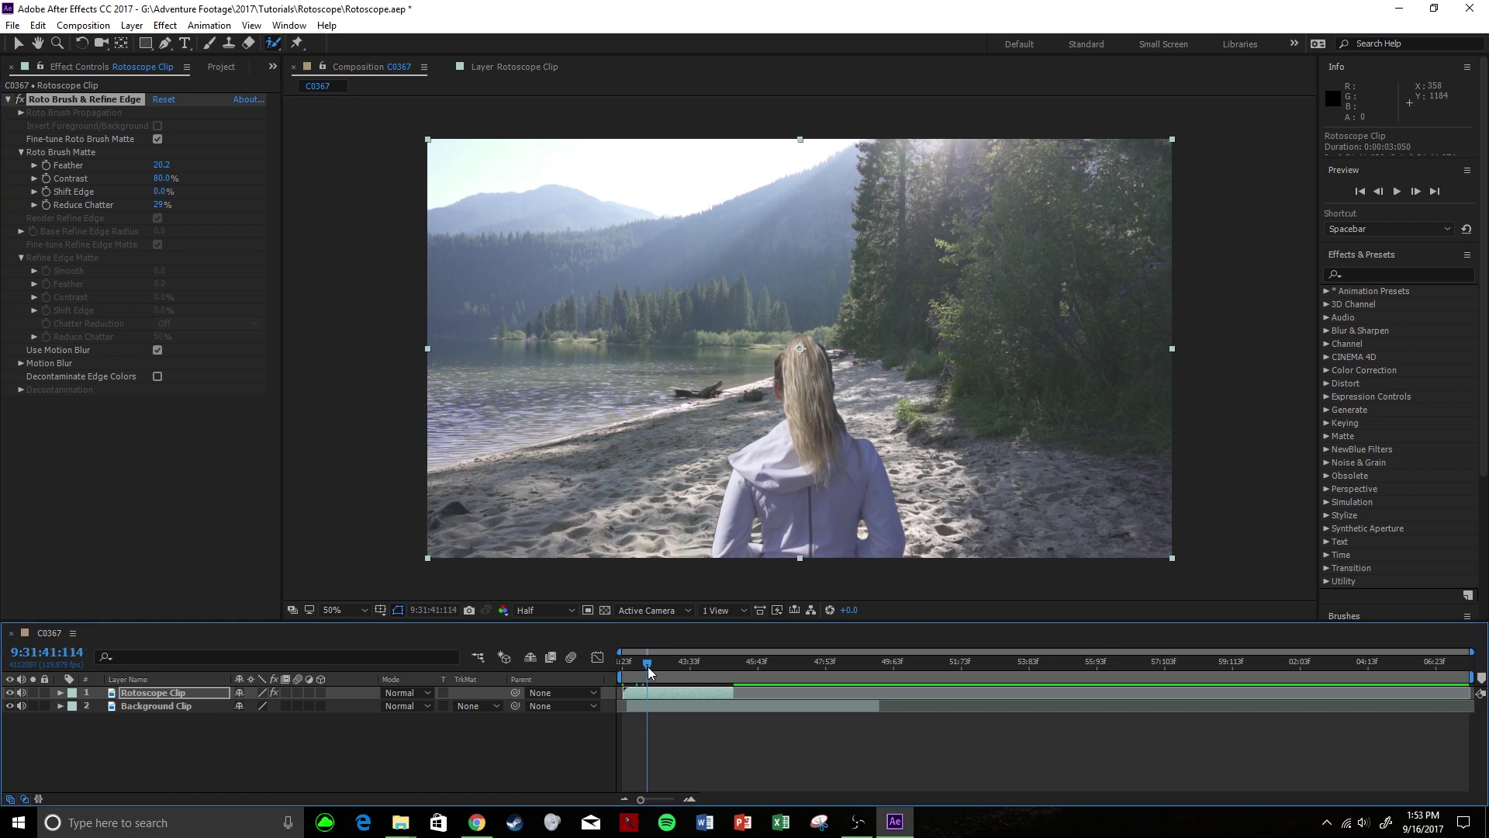
# Scrub and play the beach composite to review the motion-blurred matte edges
pyautogui.moveTo(638, 669); pyautogui.dragTo(668, 672)
pyautogui.press('space')
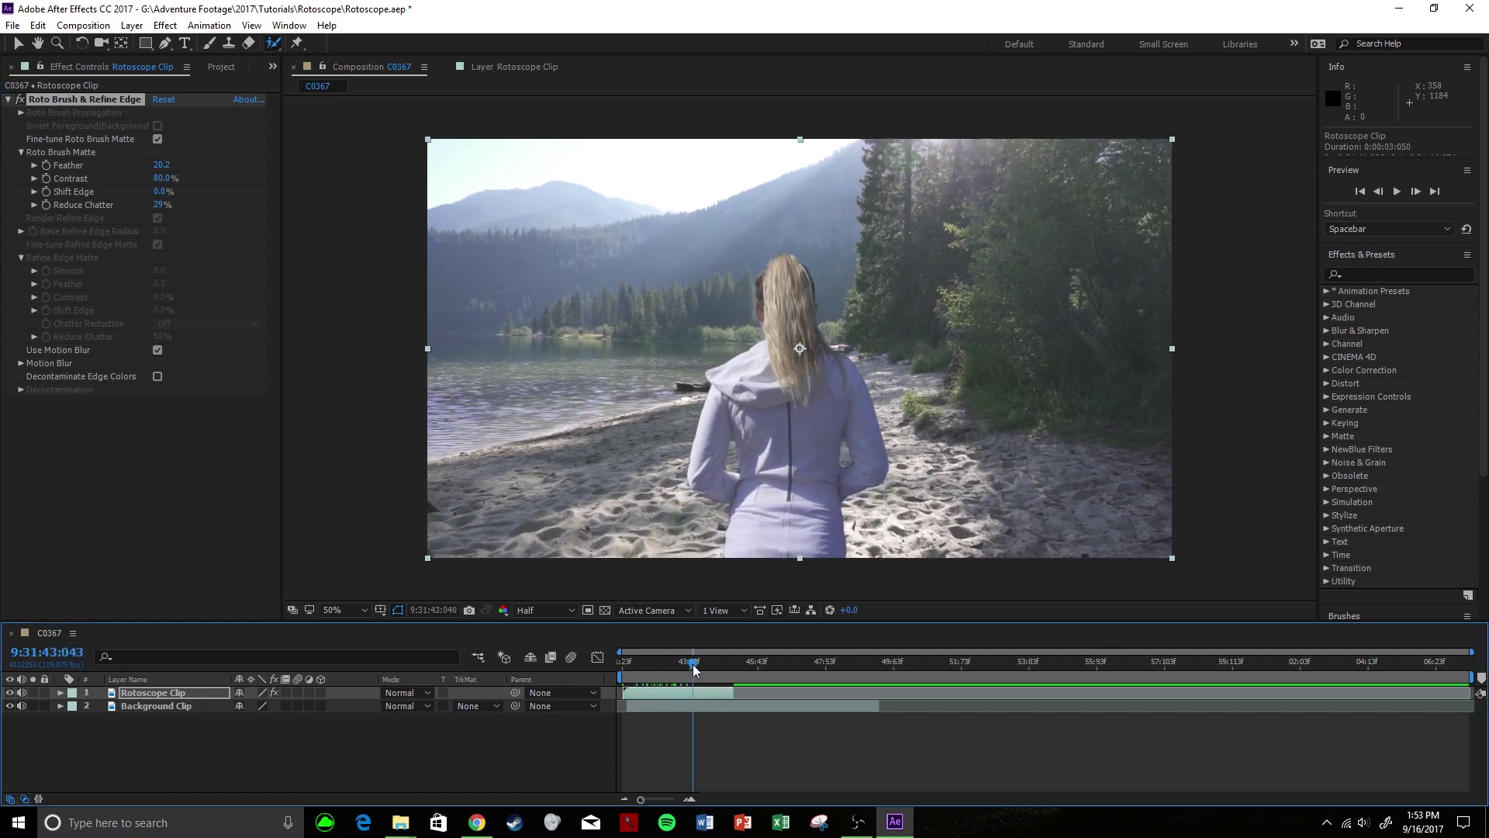
pyautogui.click(661, 668)
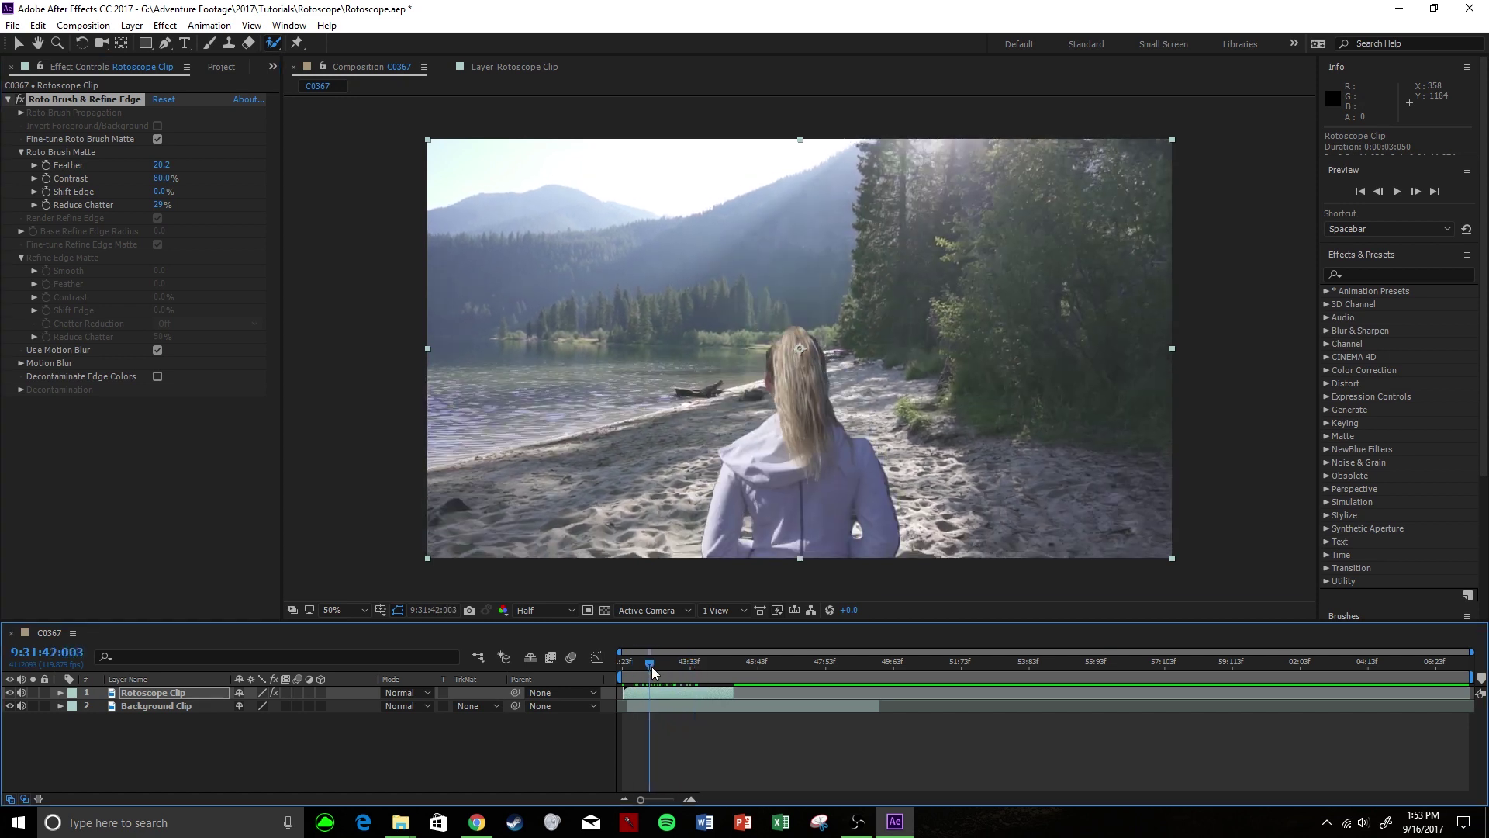